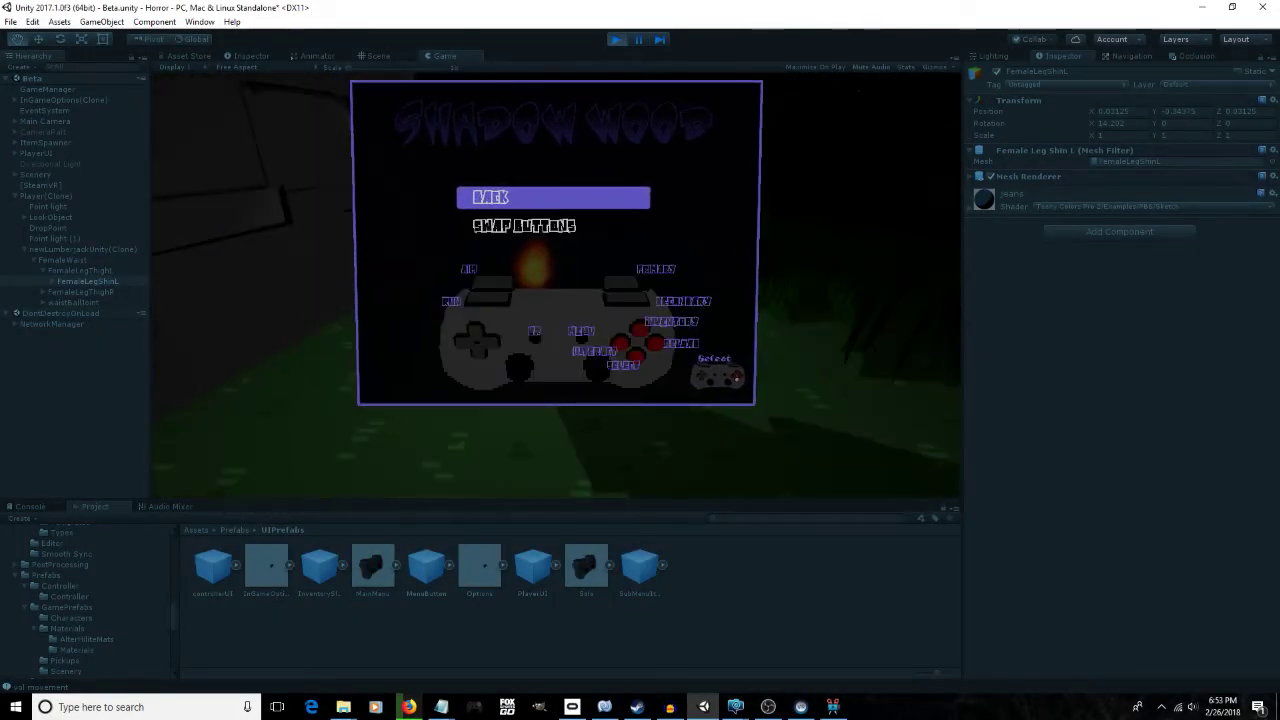
Swap the Select and Interact controller buttons in the control remapping screen, then return to the in-game options
key("Down")
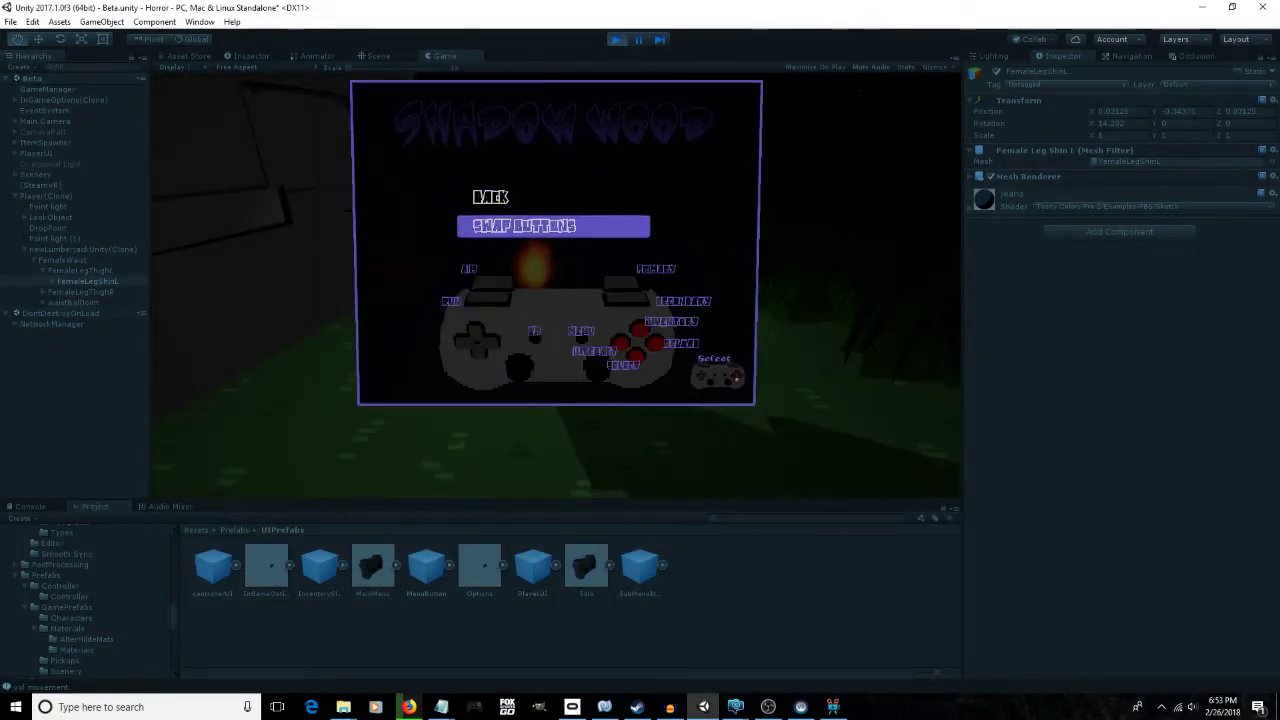
key("Return")
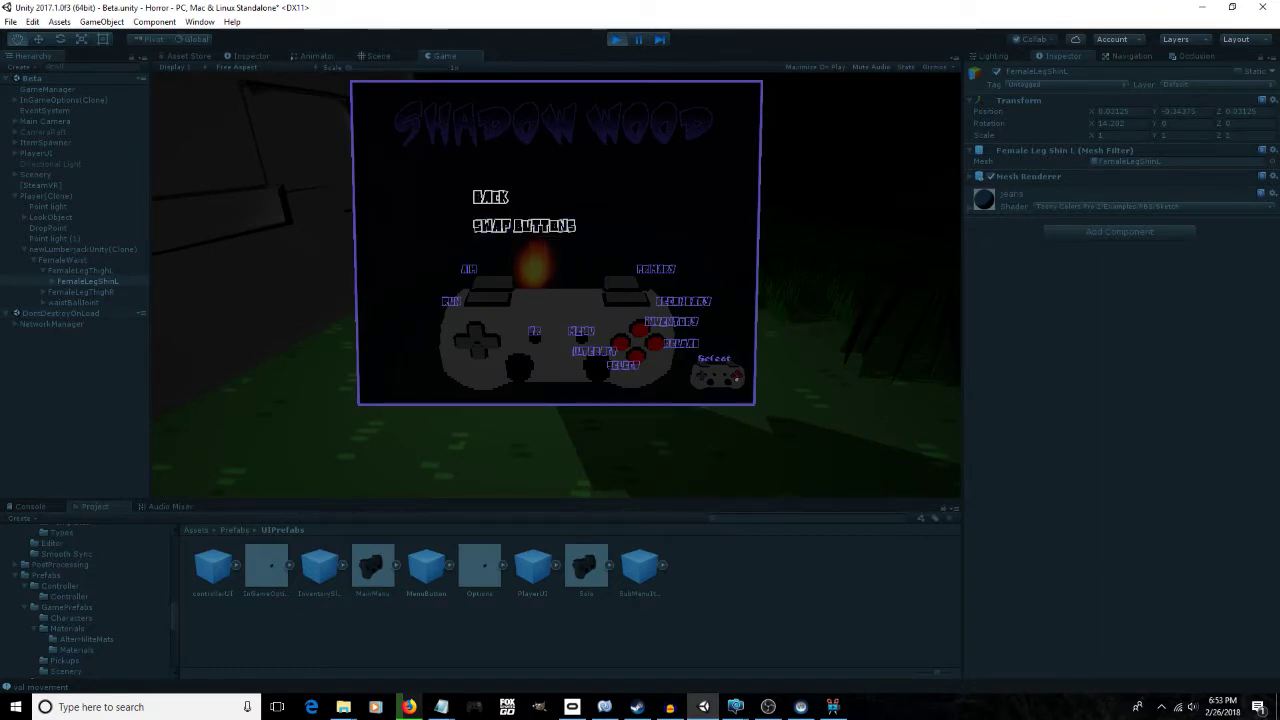
key("Return")
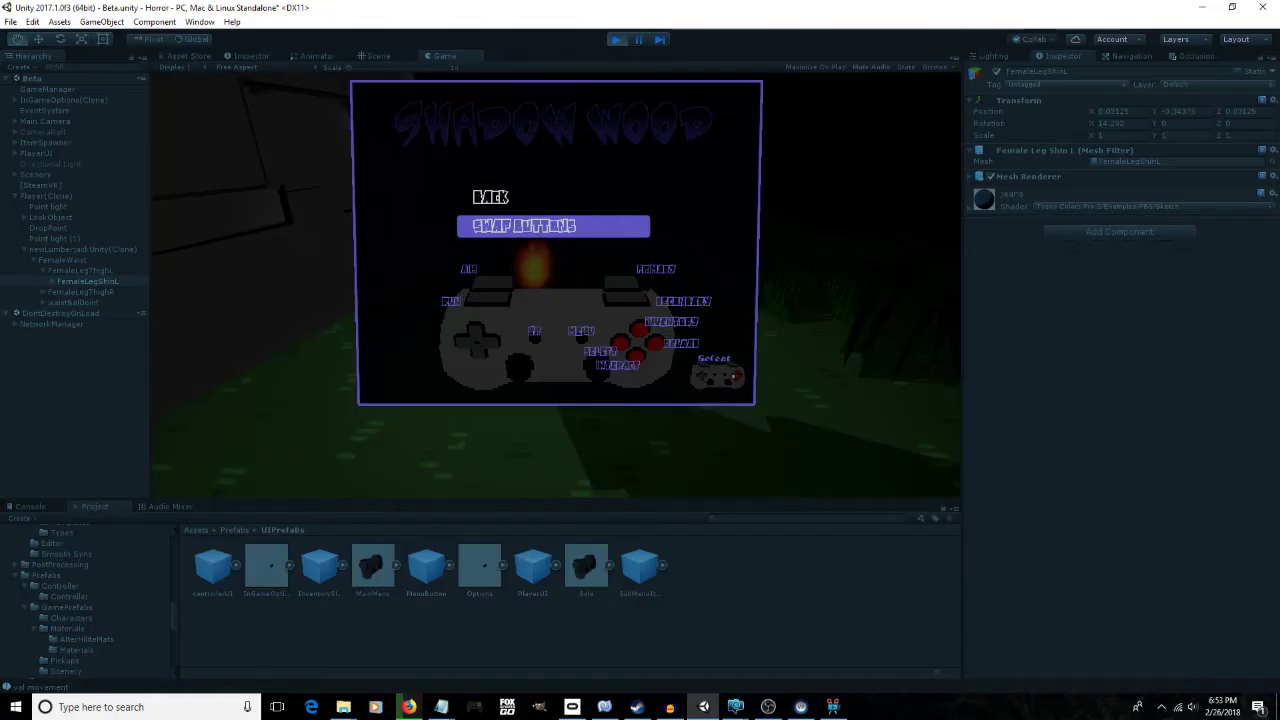
key("Up")
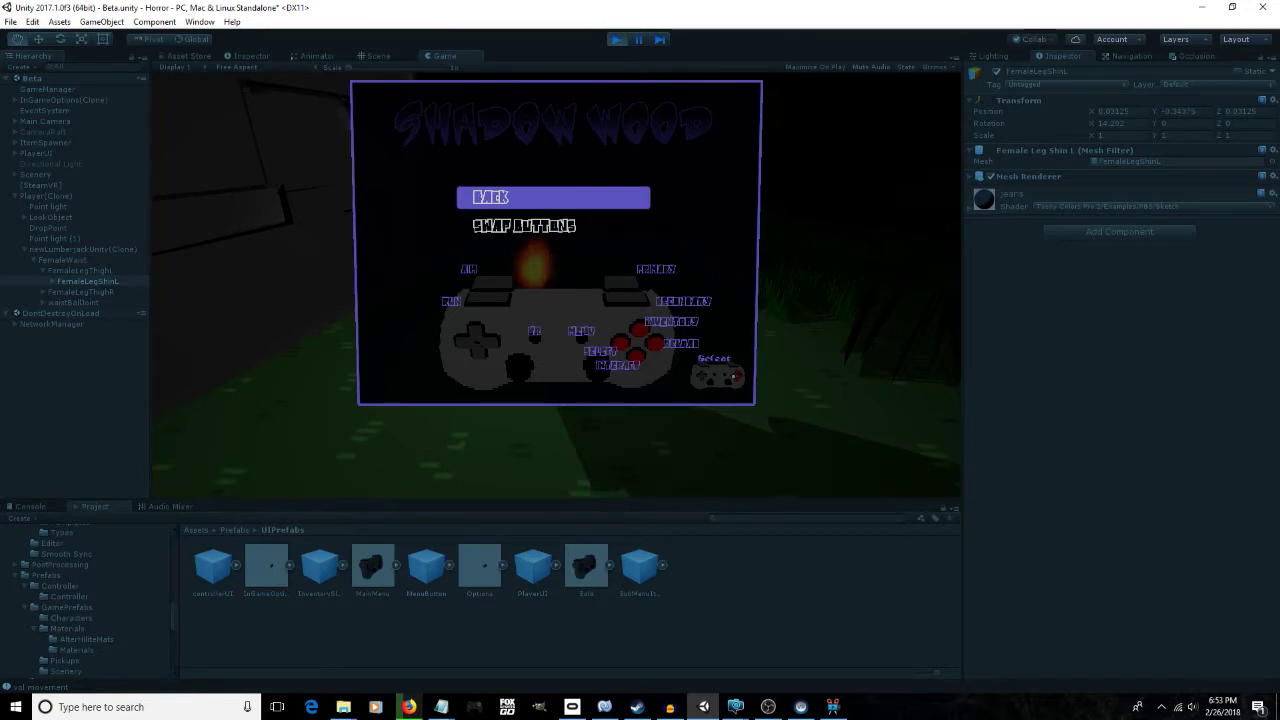
key("Return")
key("Down")
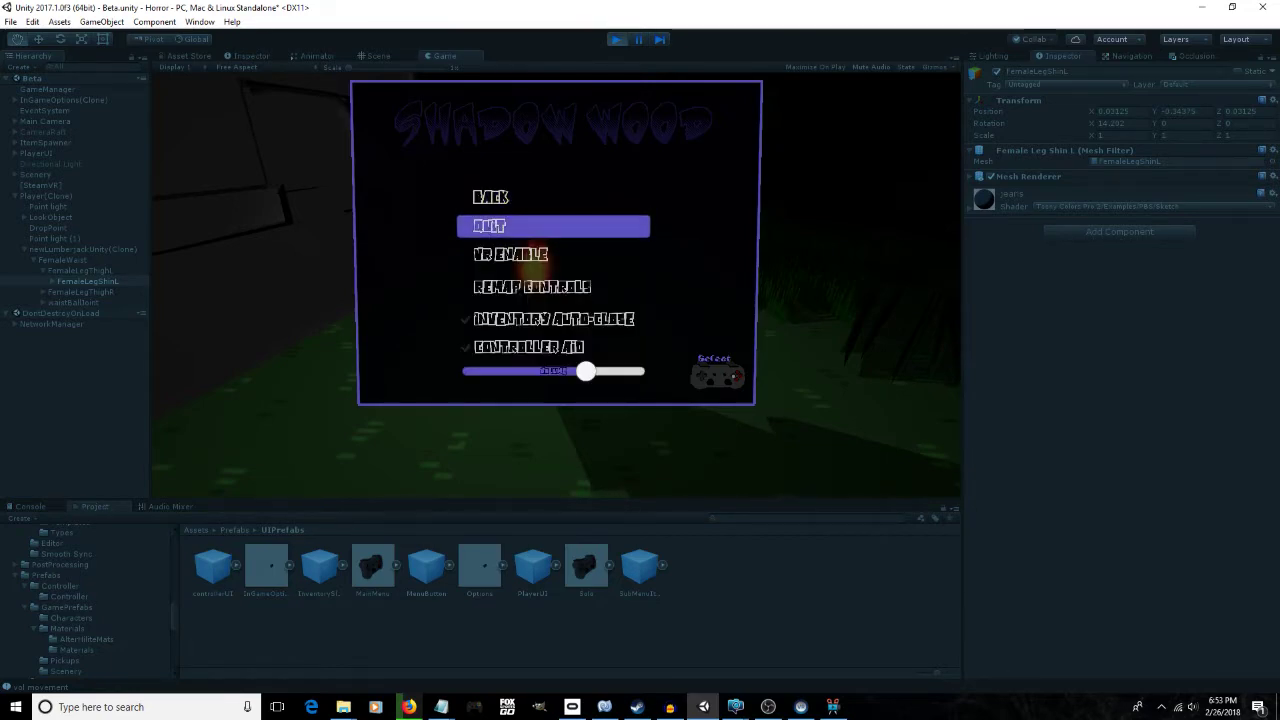
key("Down")
key("Down")
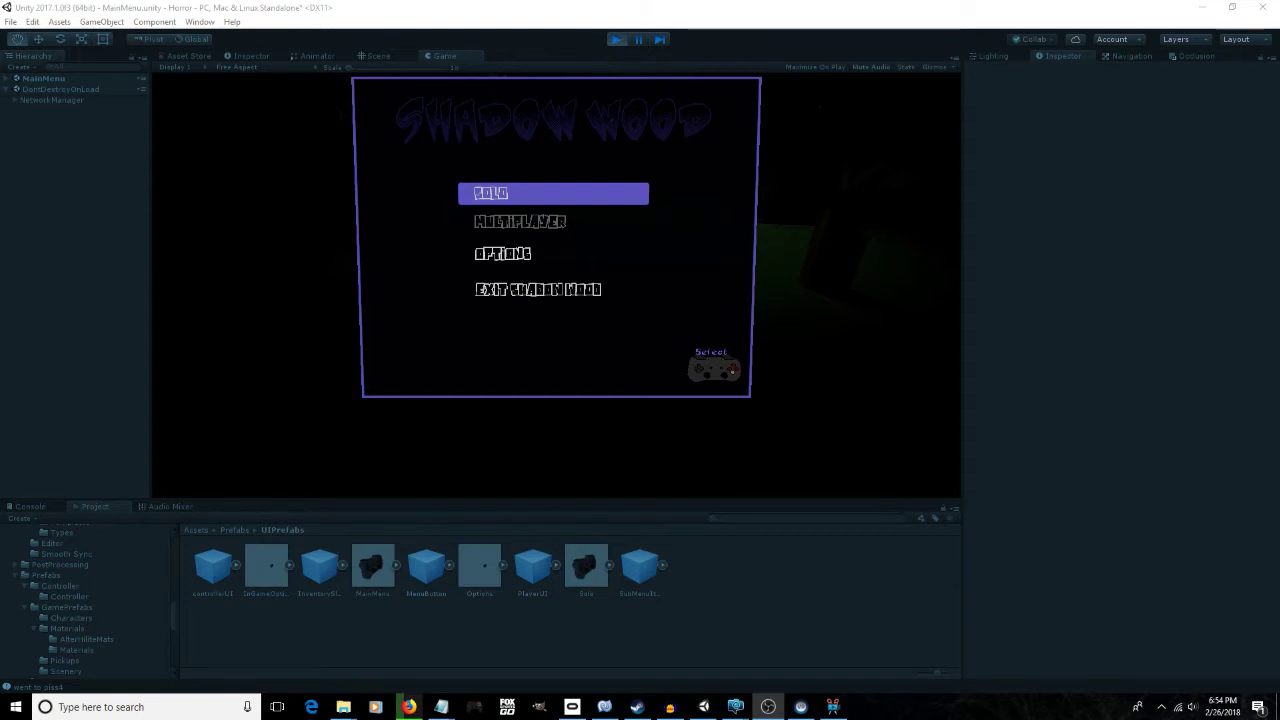
Open the options from the game's main menu and enable VR
left_click(503, 254)
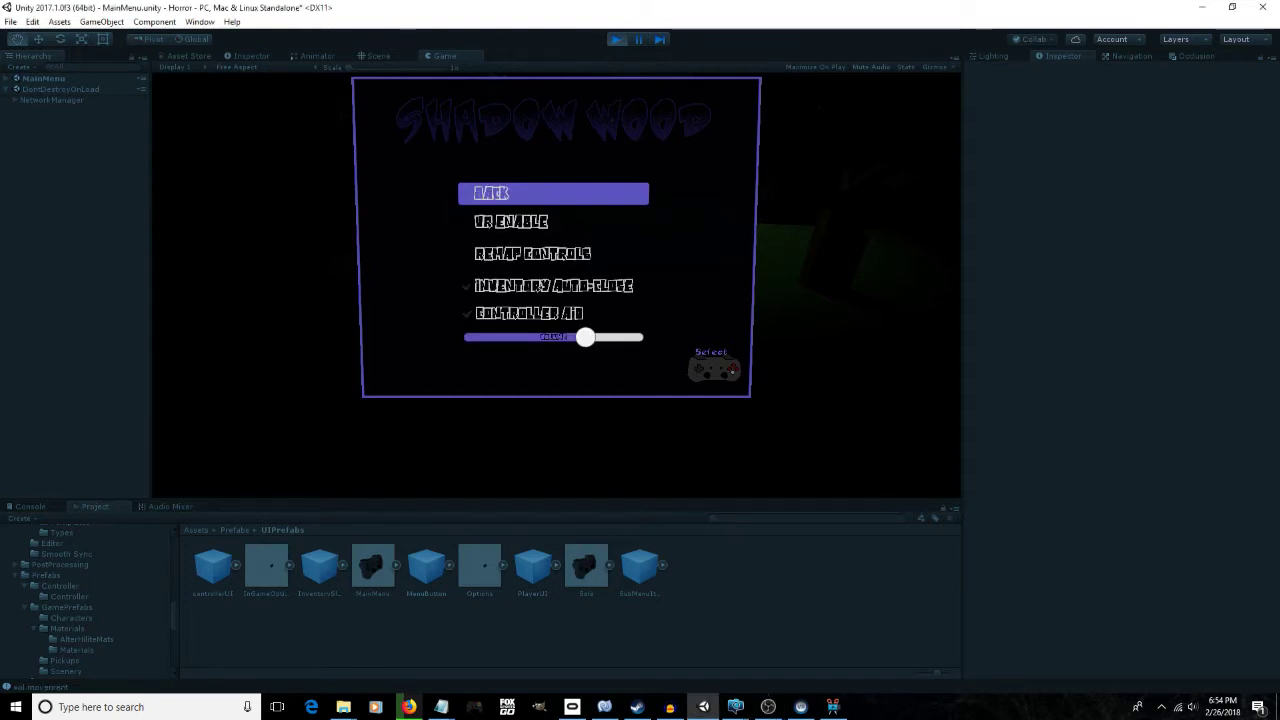
key("Down")
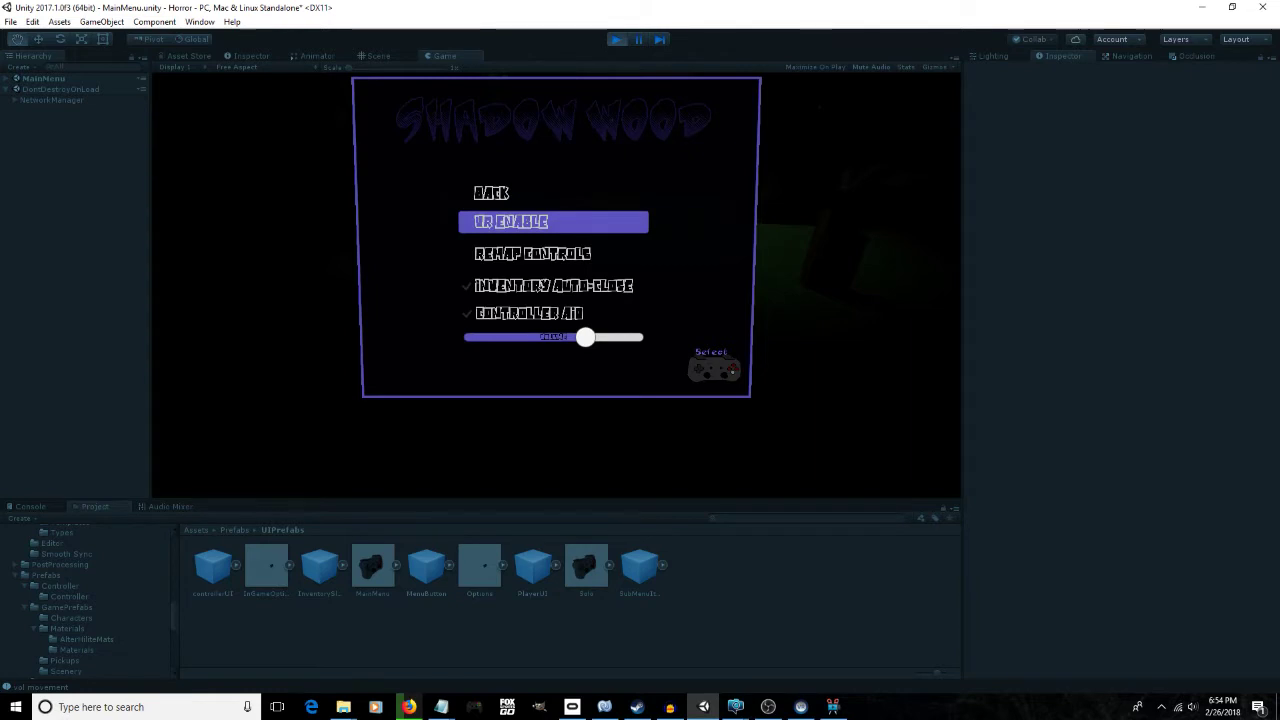
key("Return")
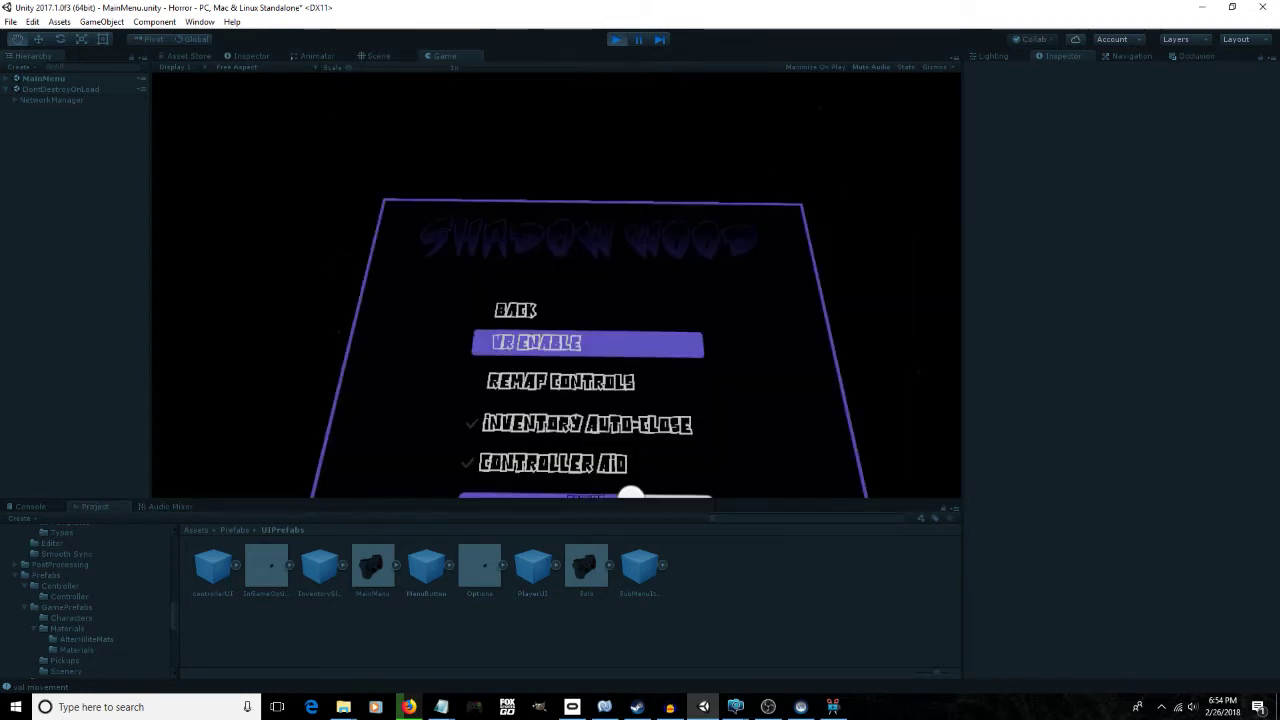
Choose the playable character whose starting item is the axe for a solo game
key("Down")
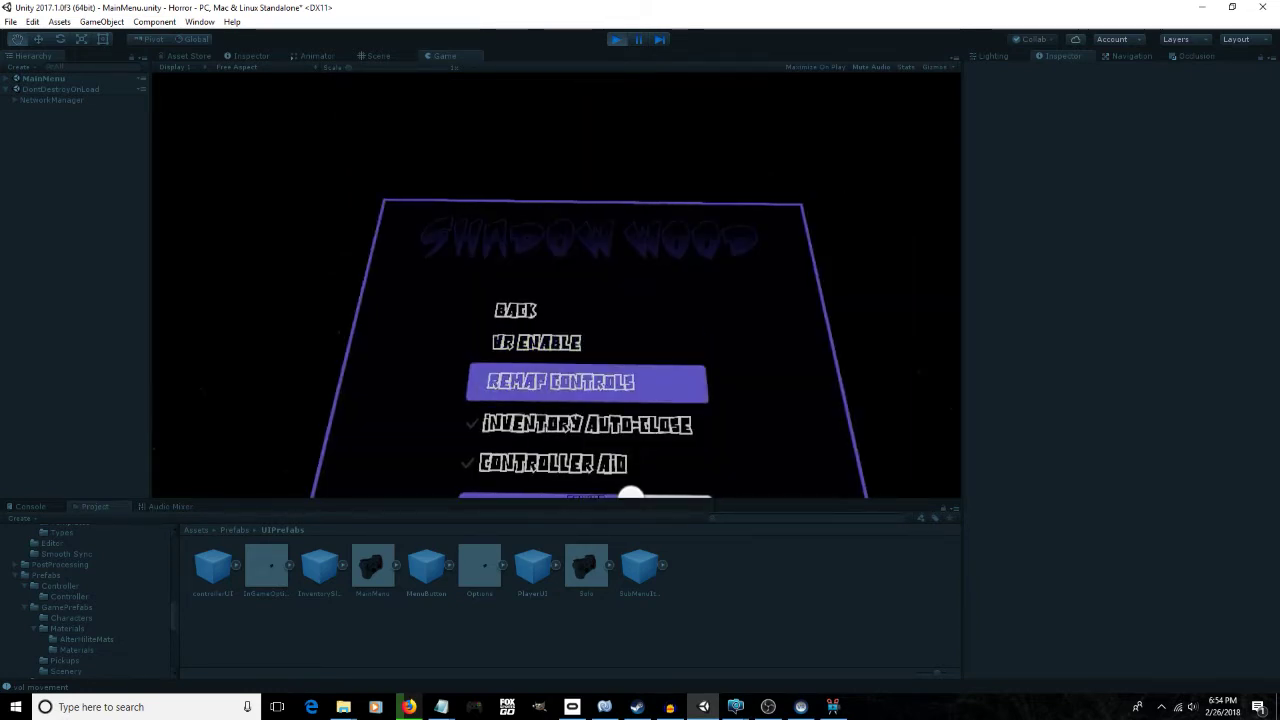
key("Return")
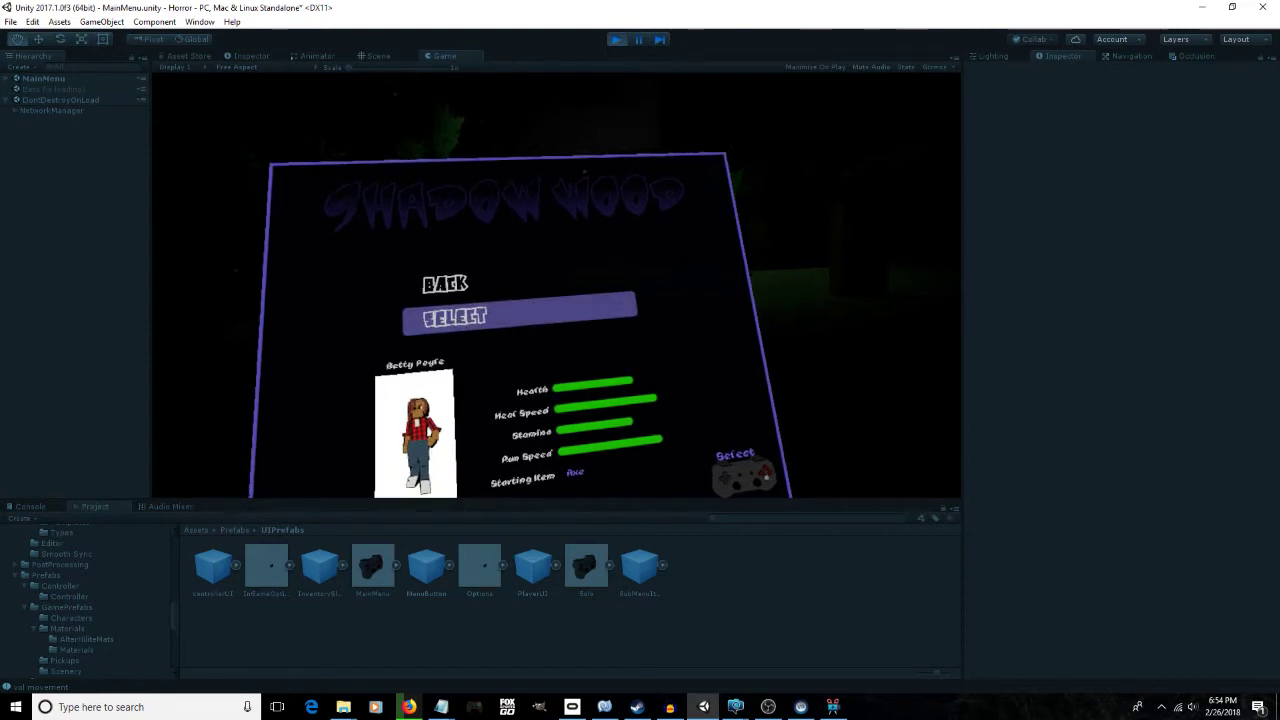
key("Return")
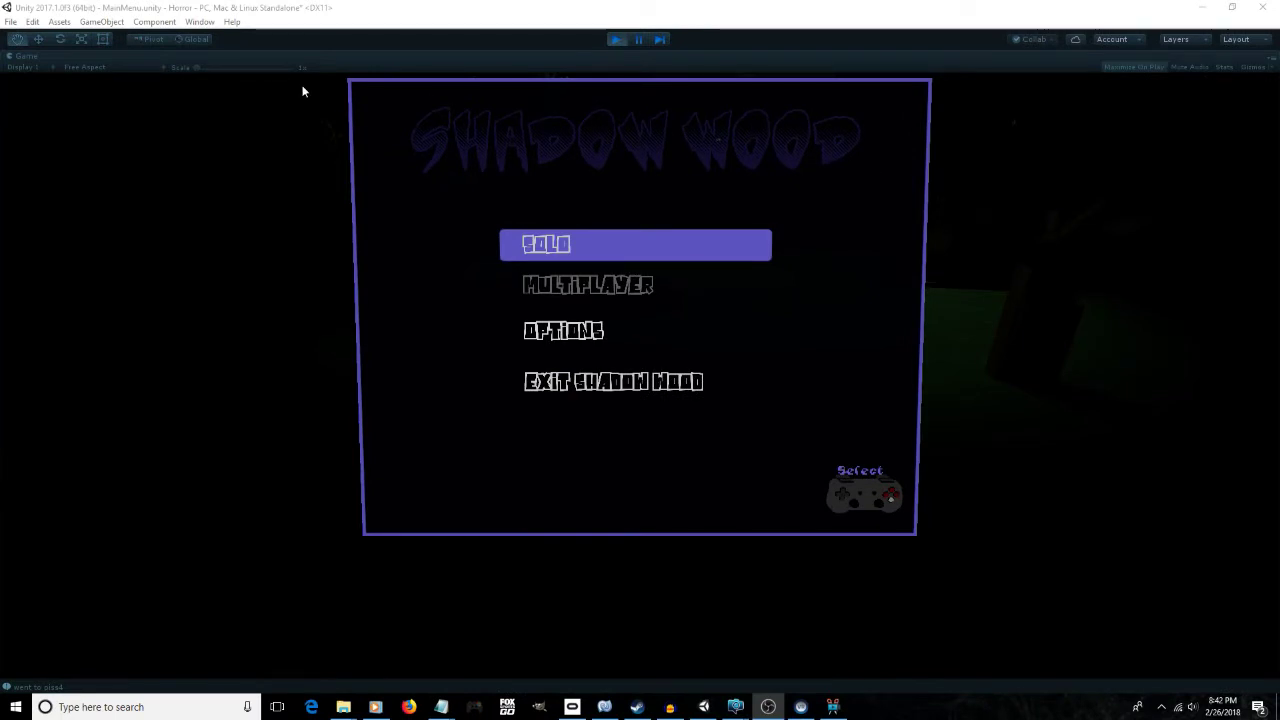
Open the options in the maximized running game and switch on VR mode
left_click(1002, 4)
key("Down")
key("Down")
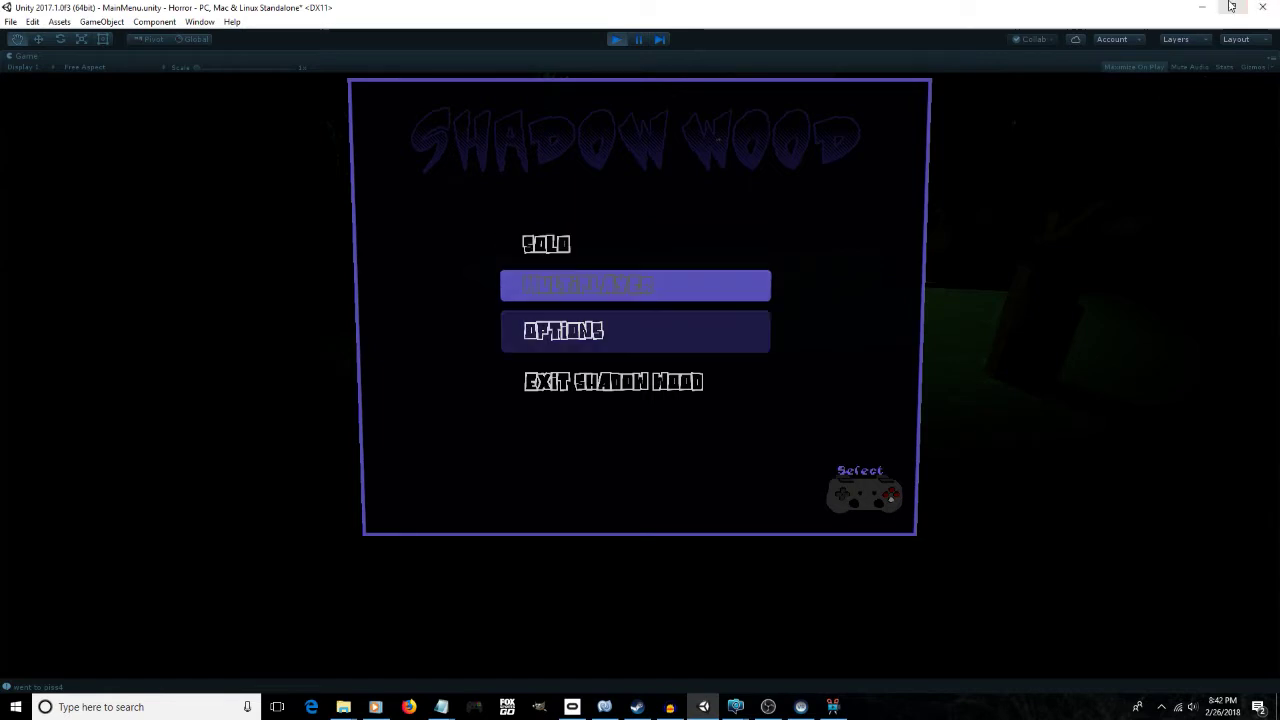
key("Return")
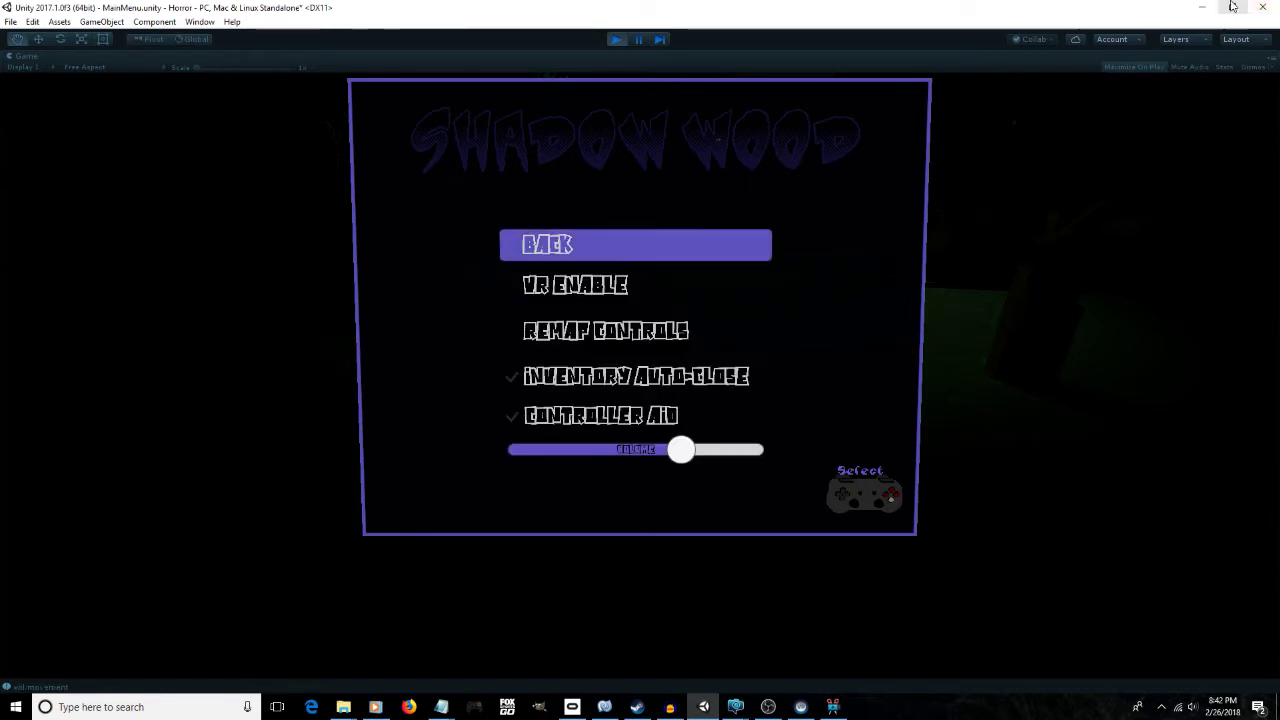
key("Down")
key("Return")
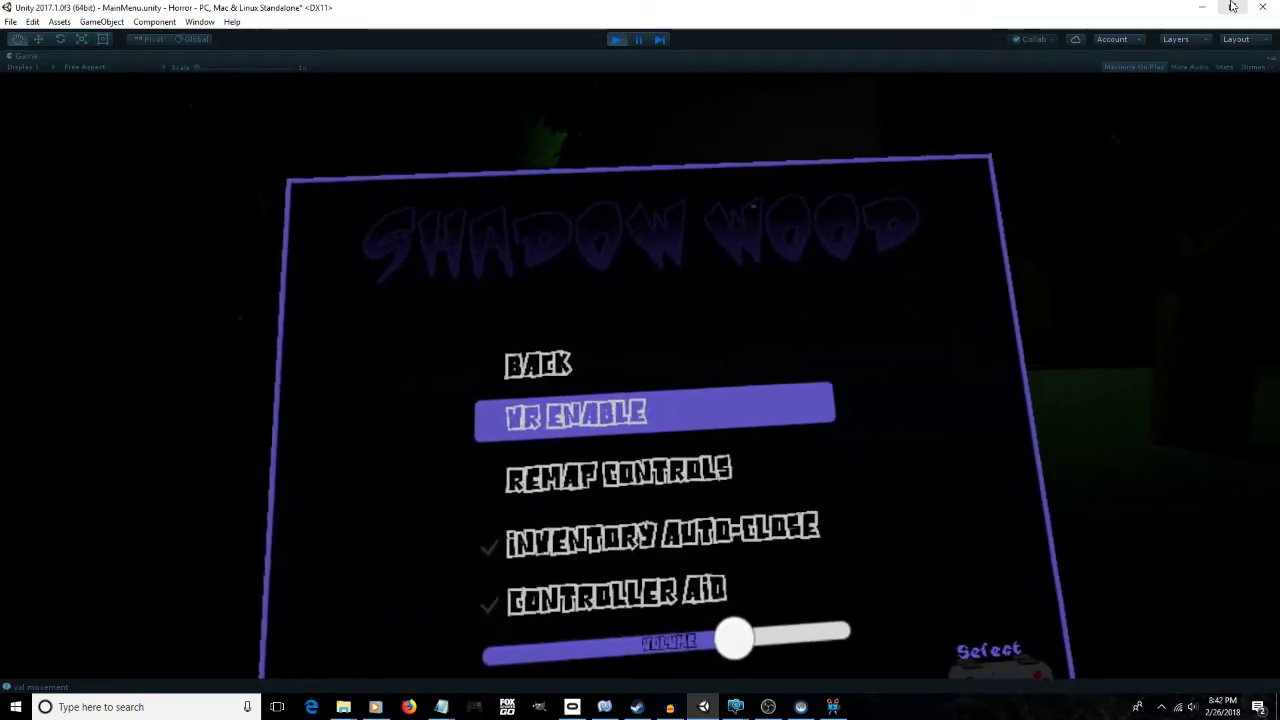
Return to the main menu and start a solo game with the sergeant character who carries a pistol
key("Up")
key("Return")
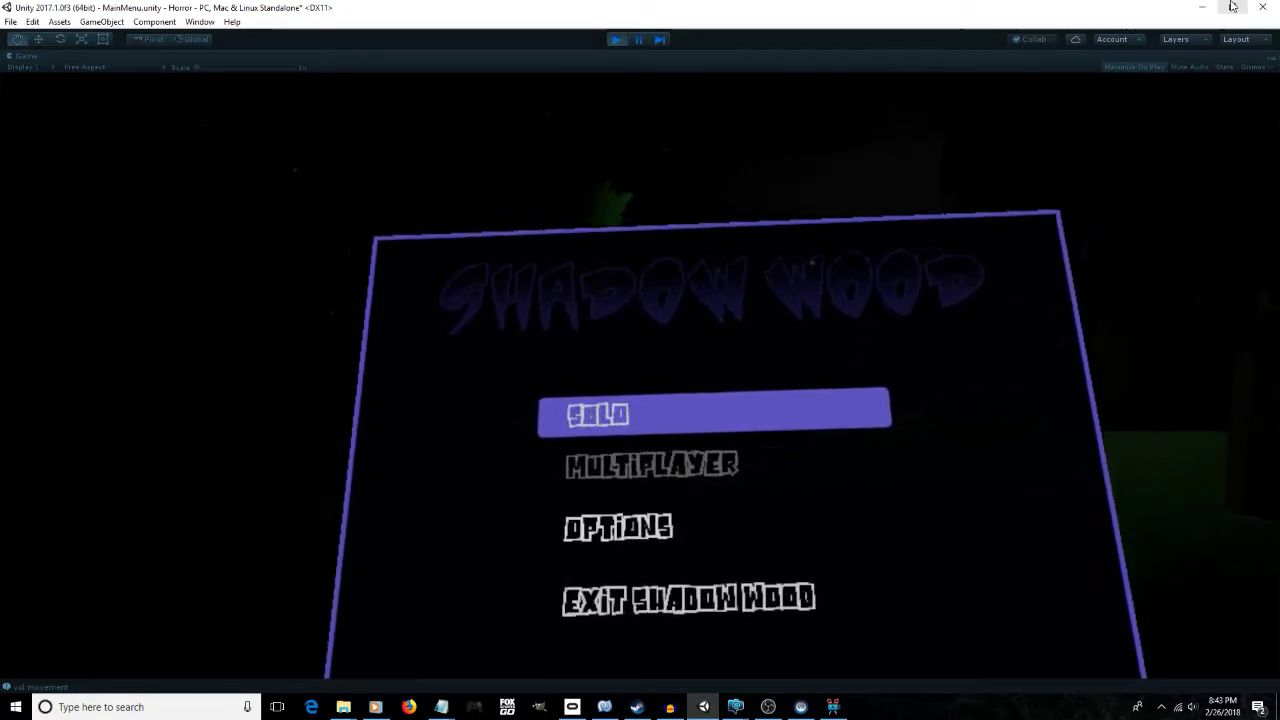
key("Return")
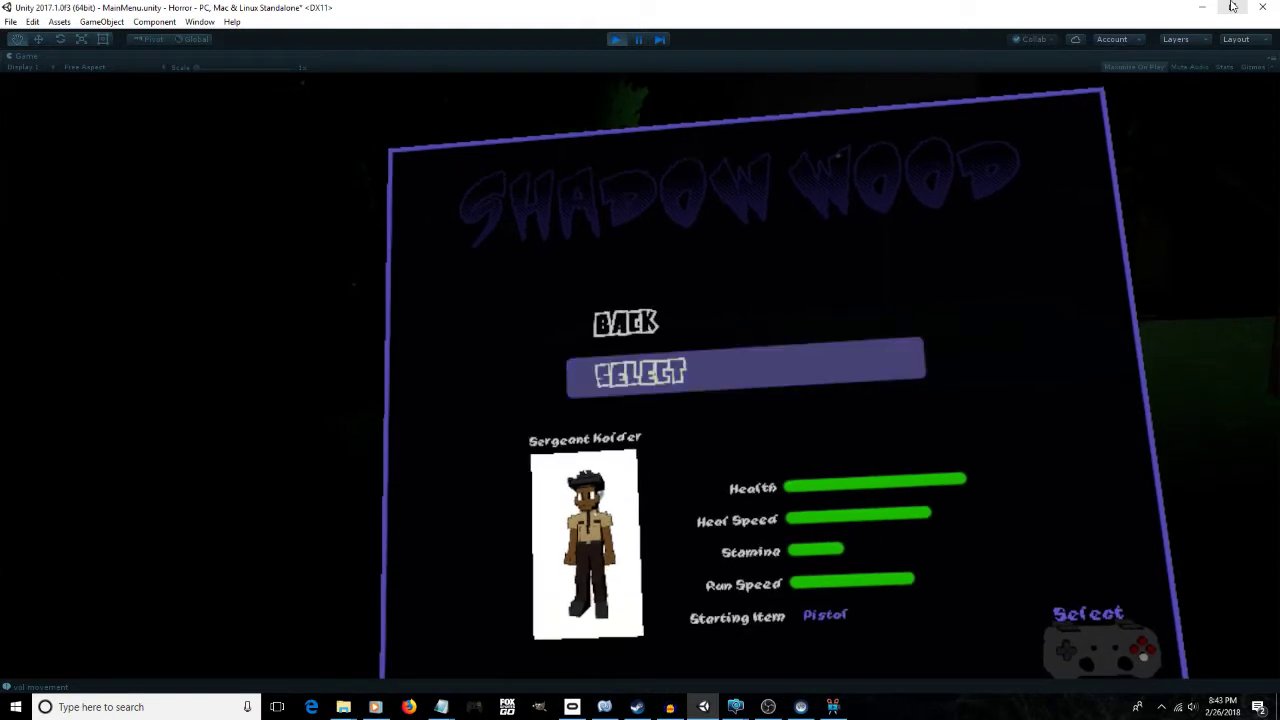
key("Return")
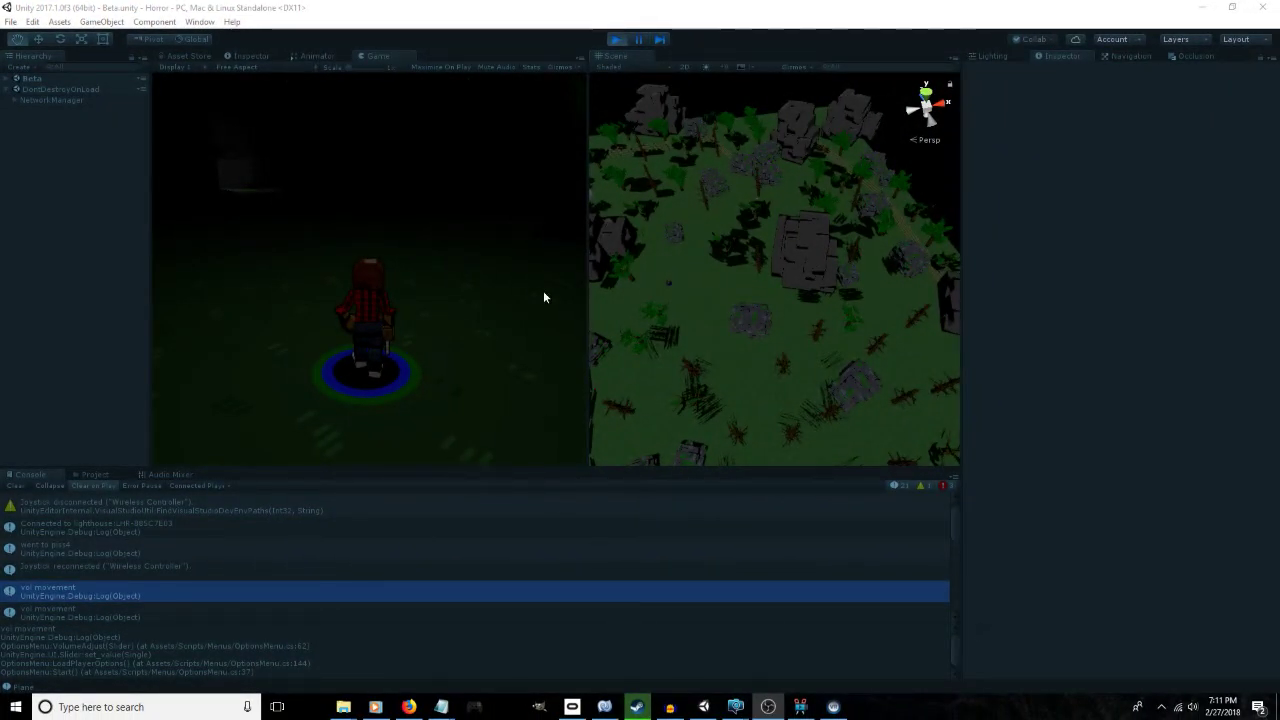
left_click(381, 58)
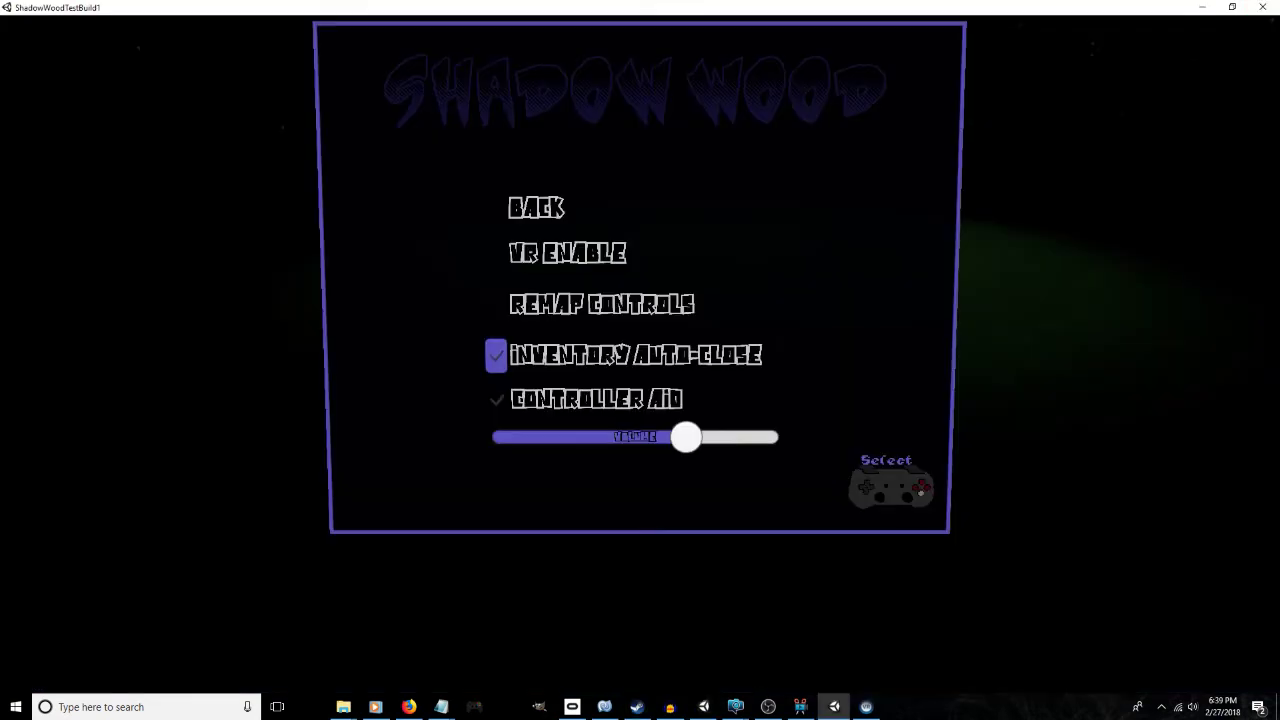
Turn off Controller Aid and lower the volume to about one third, then go back to the main menu
key("Down")
key("Return")
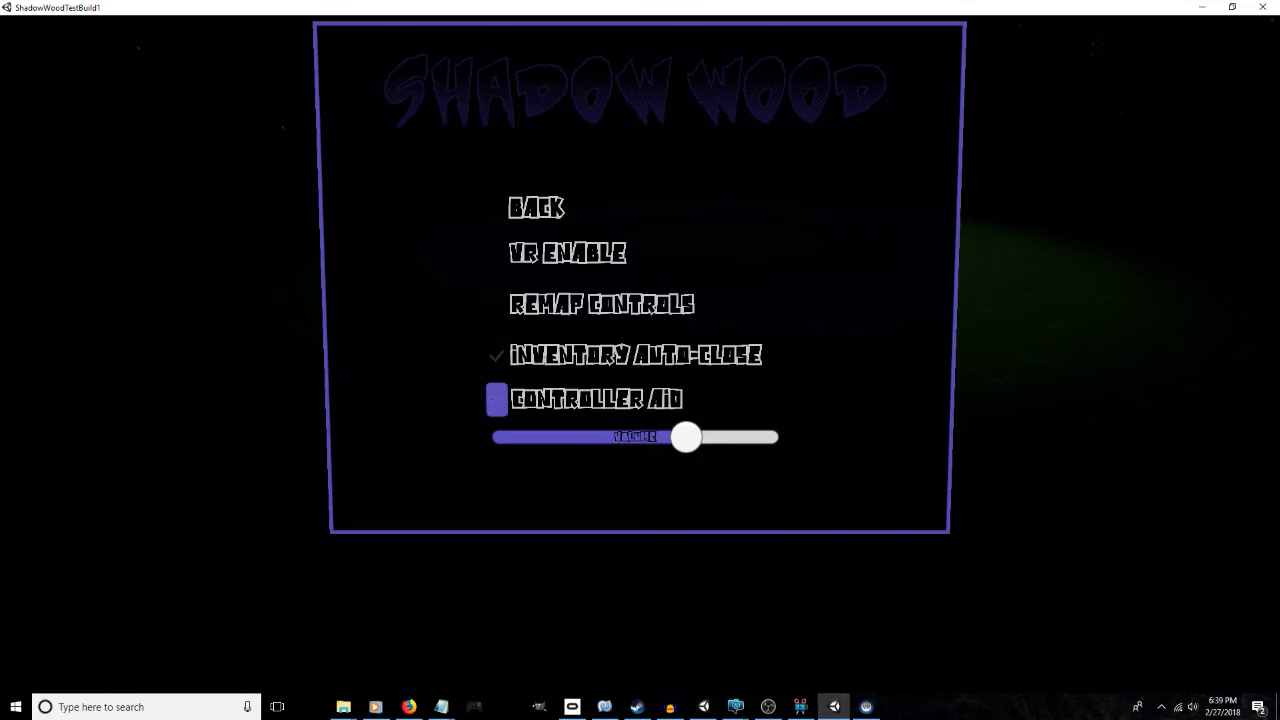
key("Down")
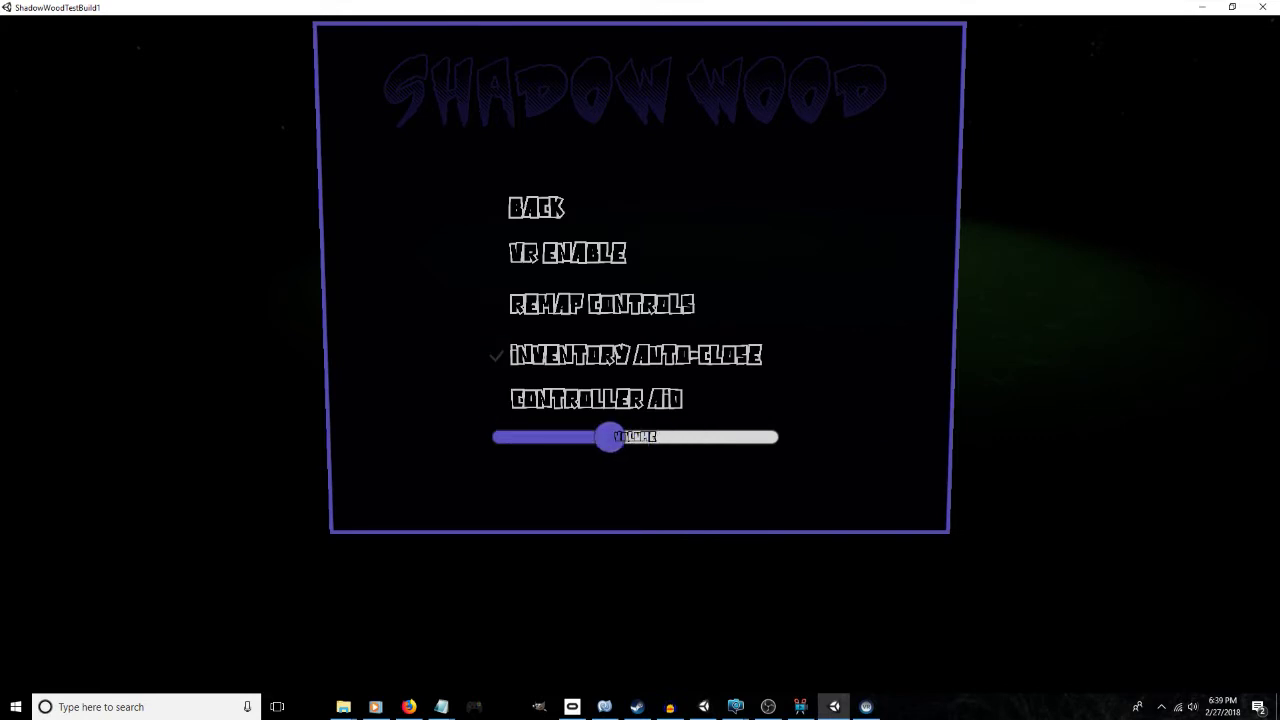
key("Up")
key("Up")
key("Up")
key("Up")
key("Up")
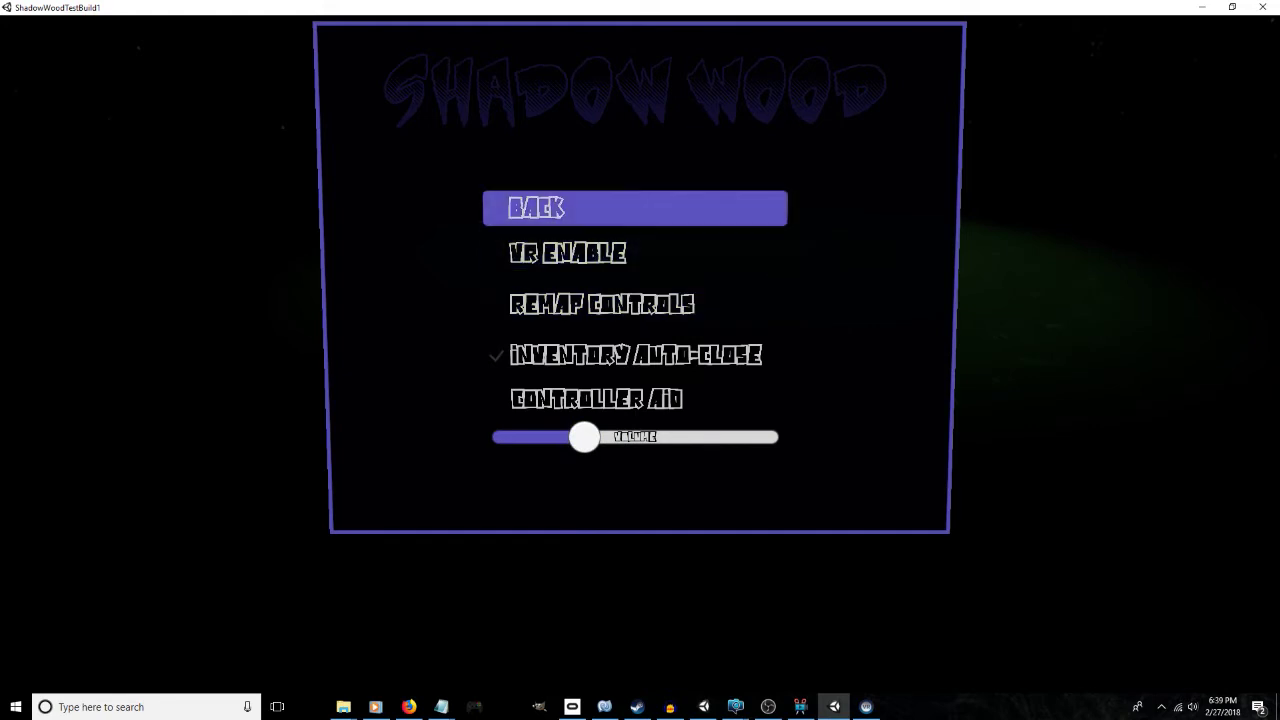
key("Return")
Reopen the options menu from the test build's main menu
key("Down")
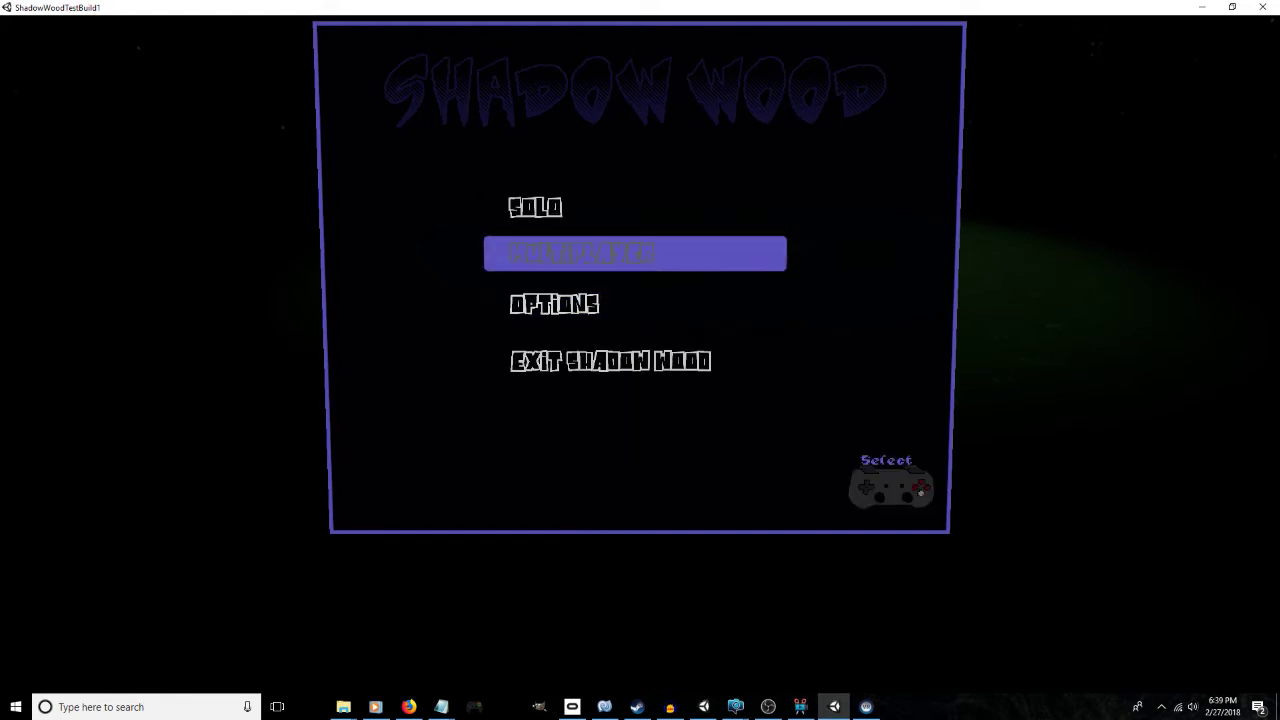
key("Down")
key("Return")
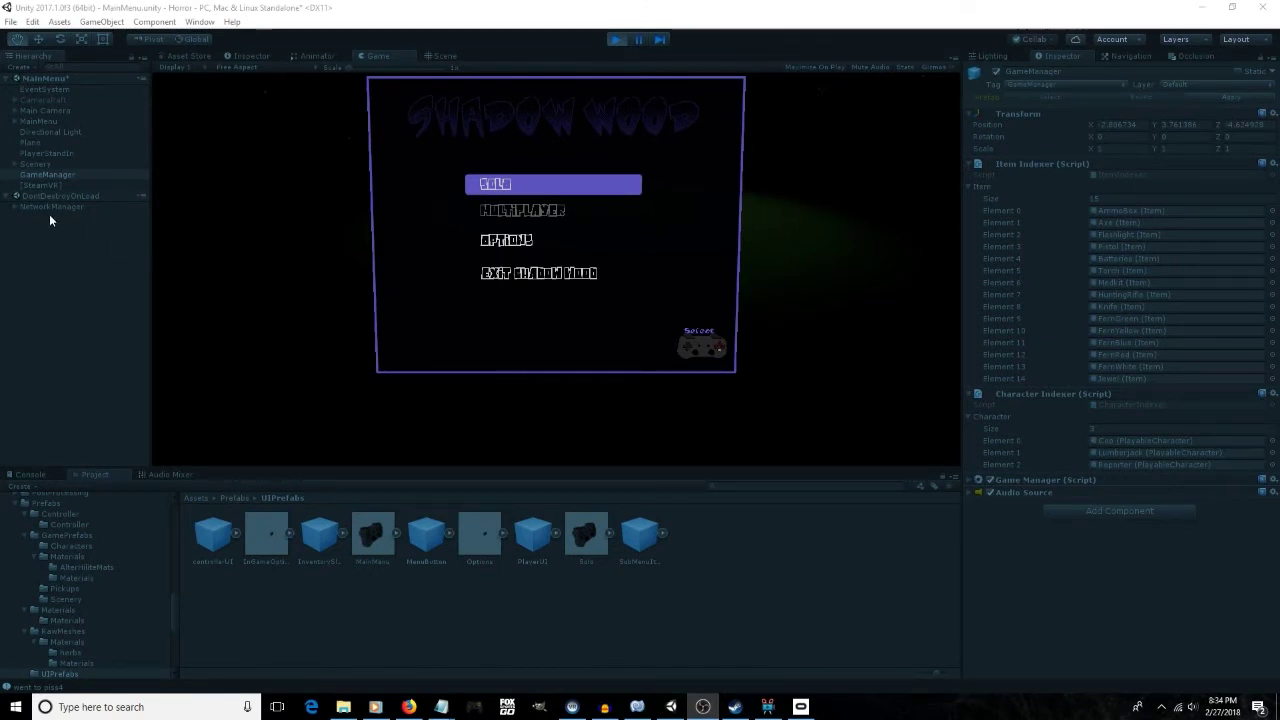
Select the GameManager object in the hierarchy and open the options menu in the running game
left_click(55, 173)
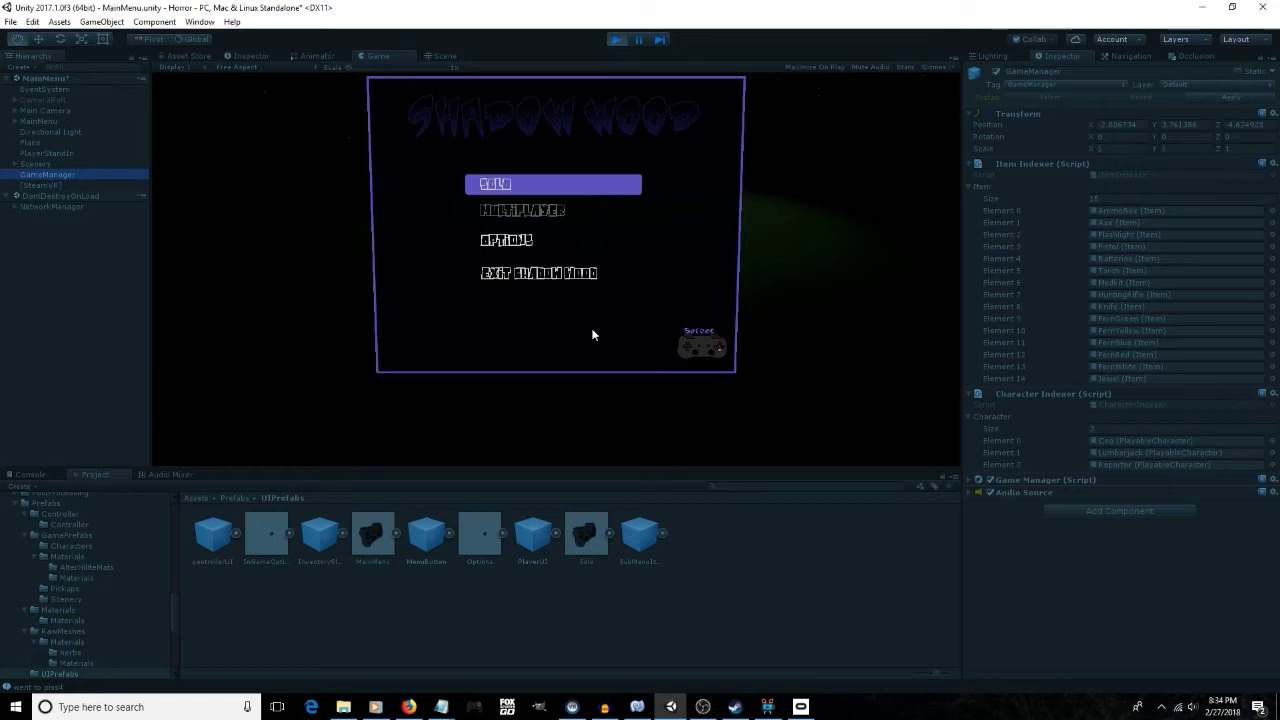
left_click(393, 57)
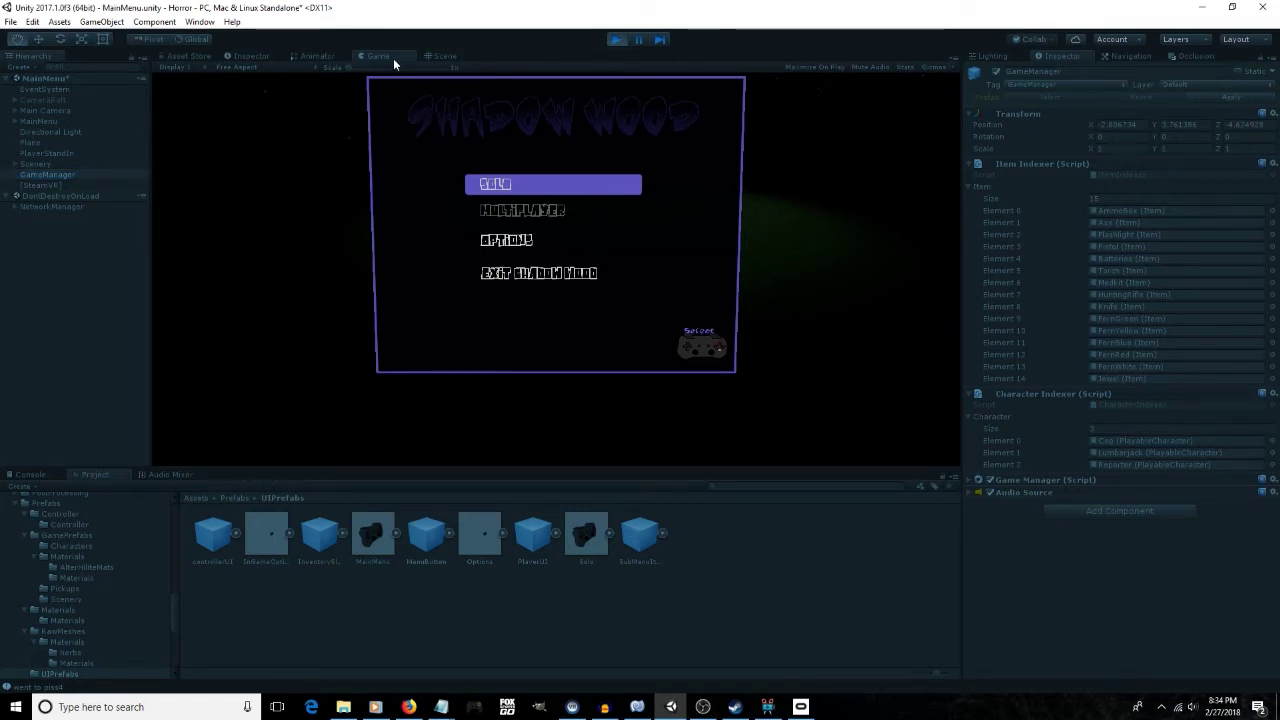
key("Down")
key("Down")
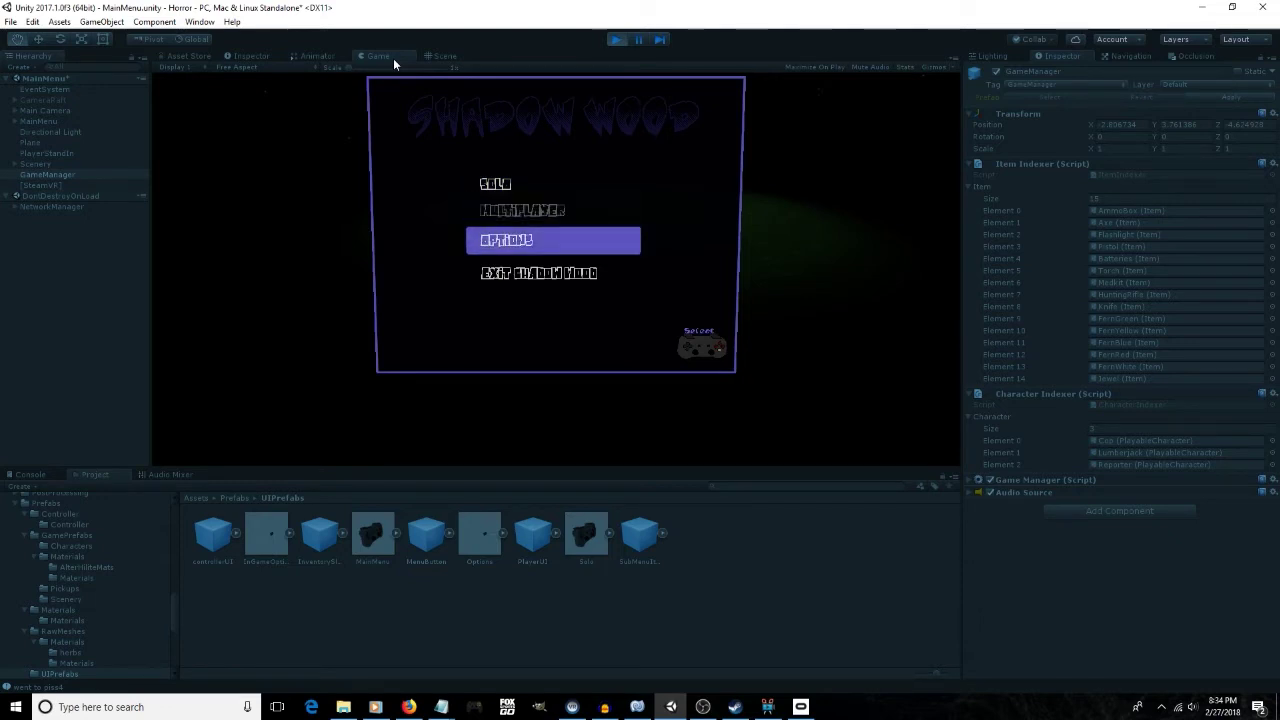
key("Return")
Move through the options entries down to Controller Aid and back up to Back to check menu navigation
key("Down")
key("Down")
key("Down")
key("Down")
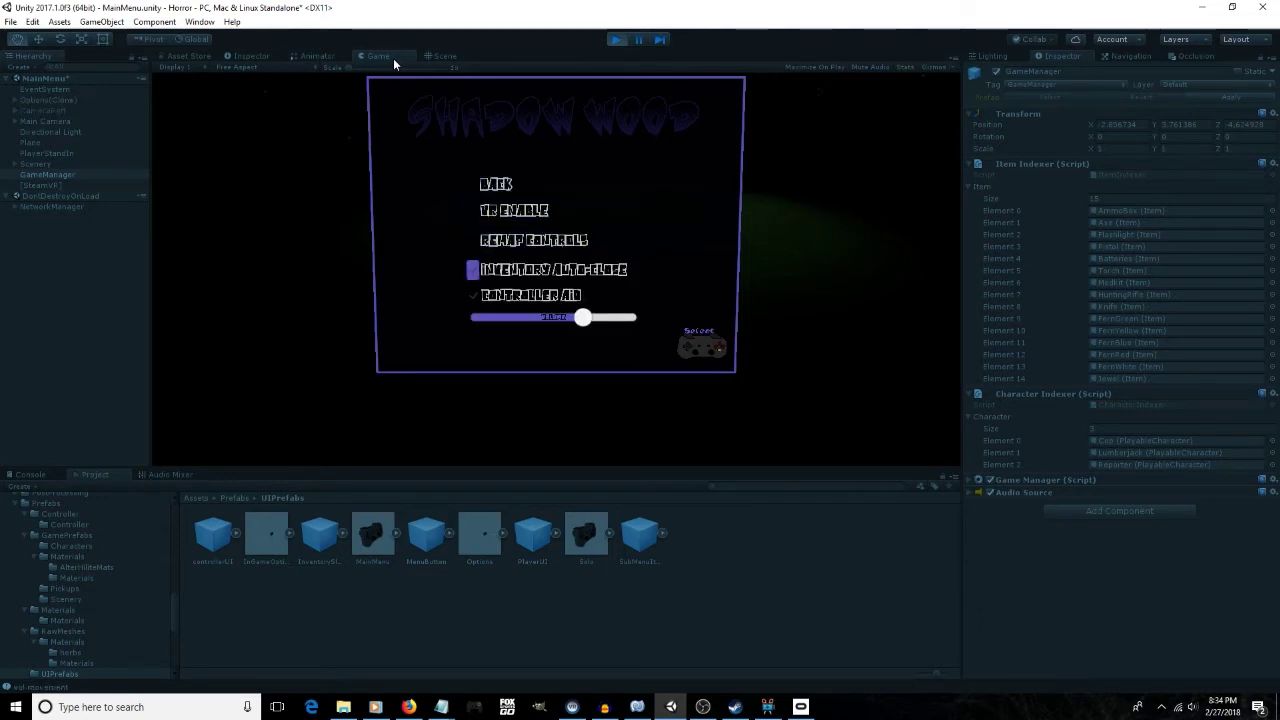
key("Up")
key("Down")
key("Down")
key("Up")
key("Up")
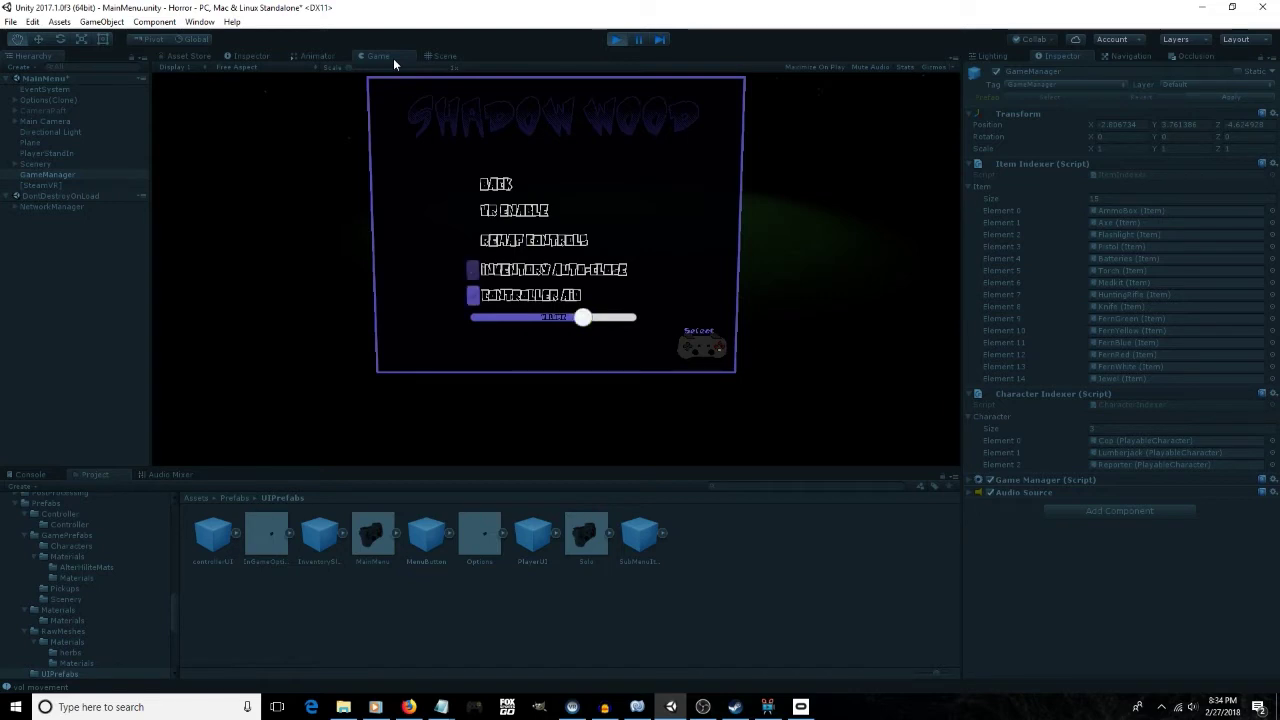
key("Up")
key("Up")
key("Up")
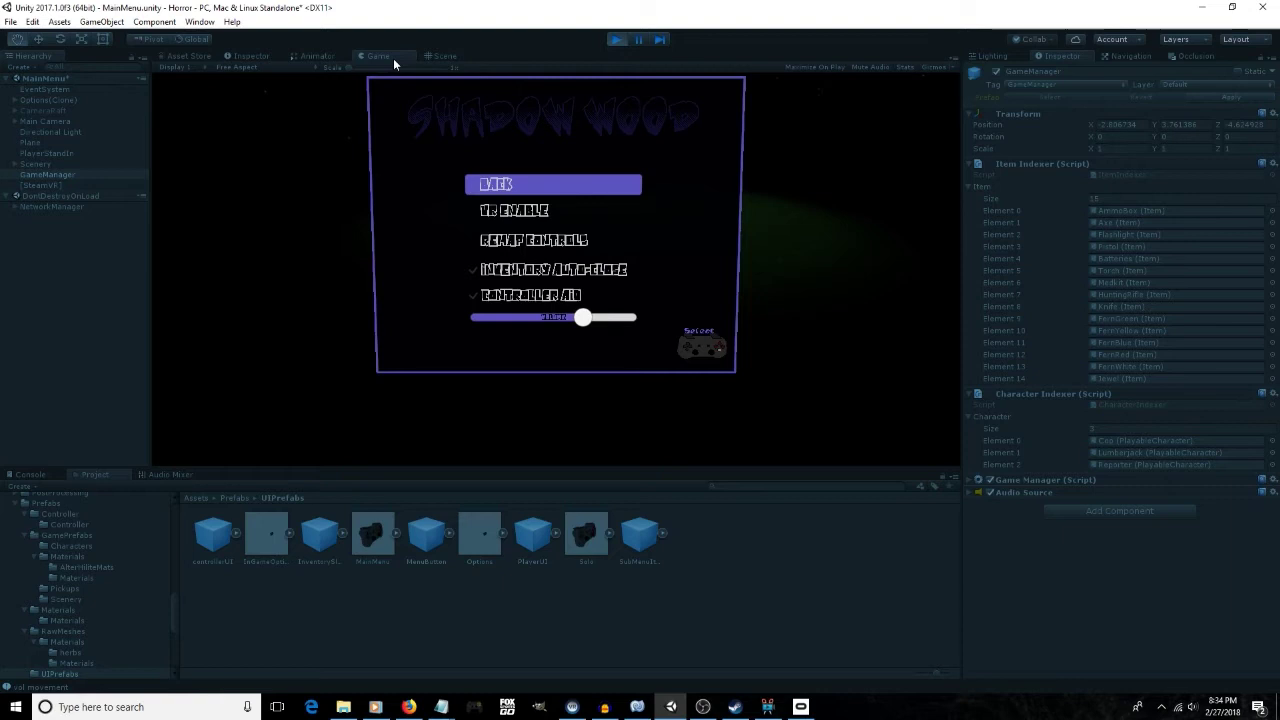
Turn off Controller Aid in the options and go back to the main menu
key("Down")
key("Down")
key("Down")
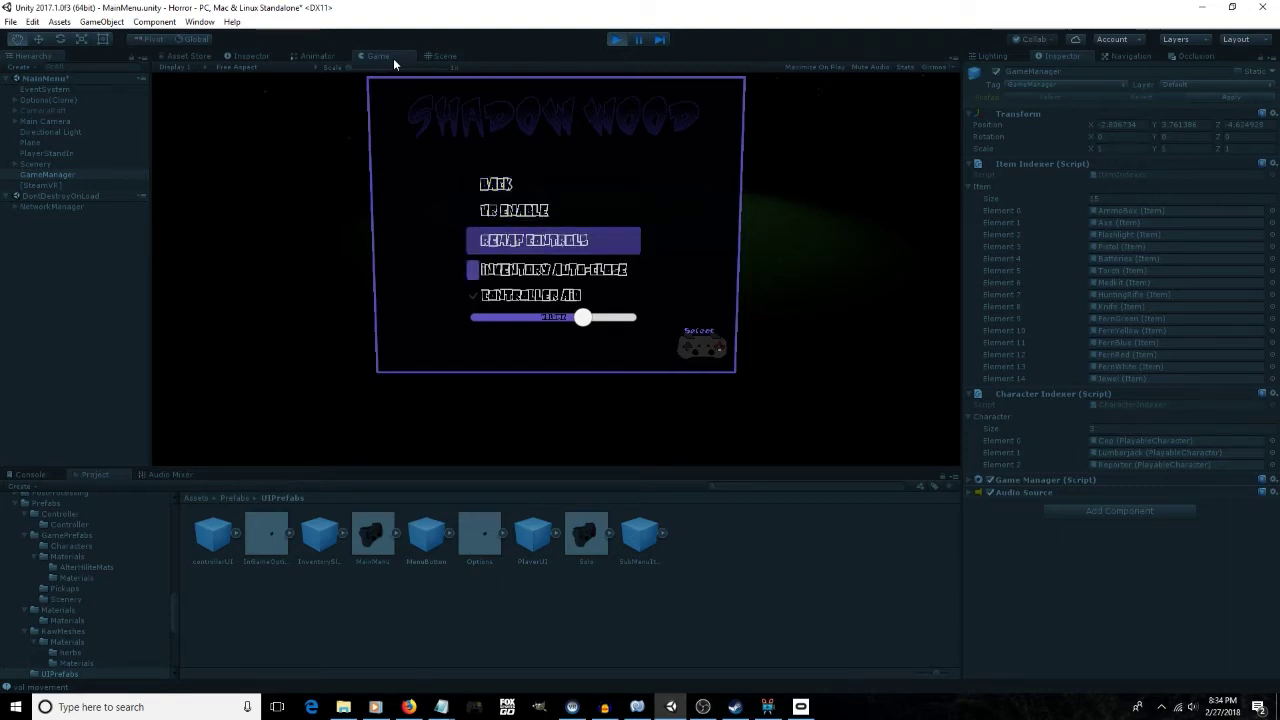
key("Down")
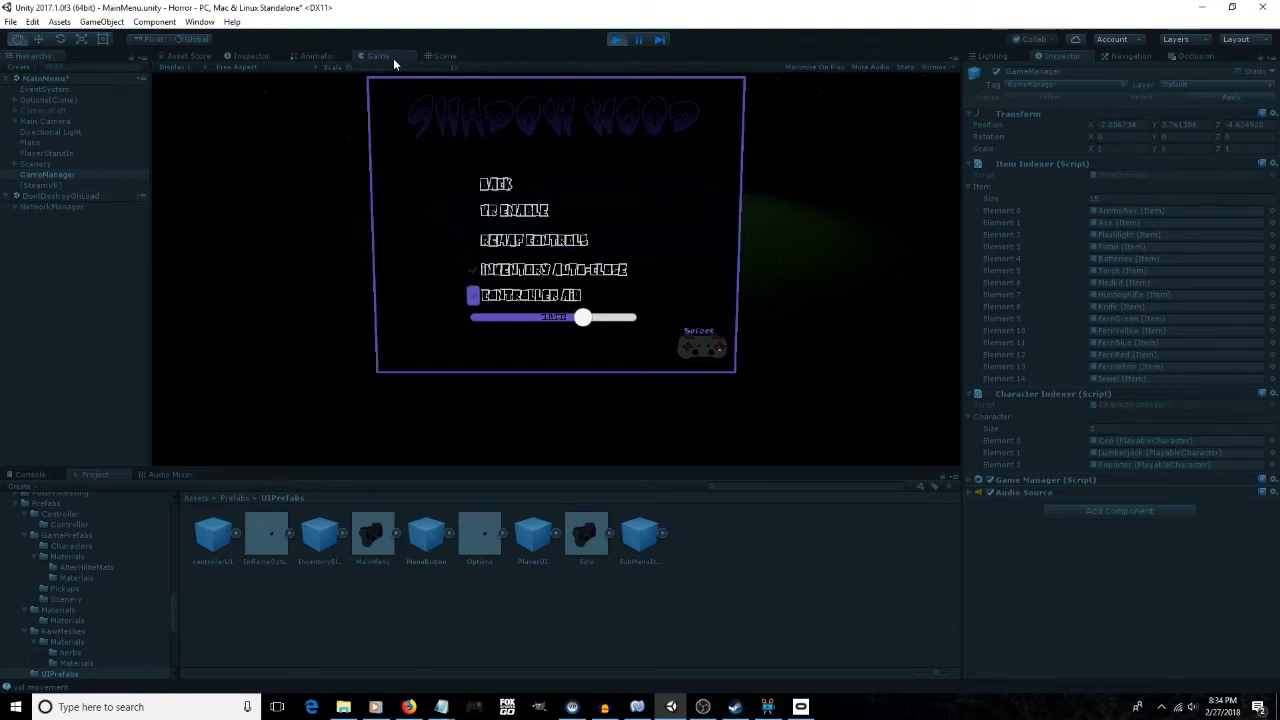
key("Up")
key("Up")
key("Up")
key("Up")
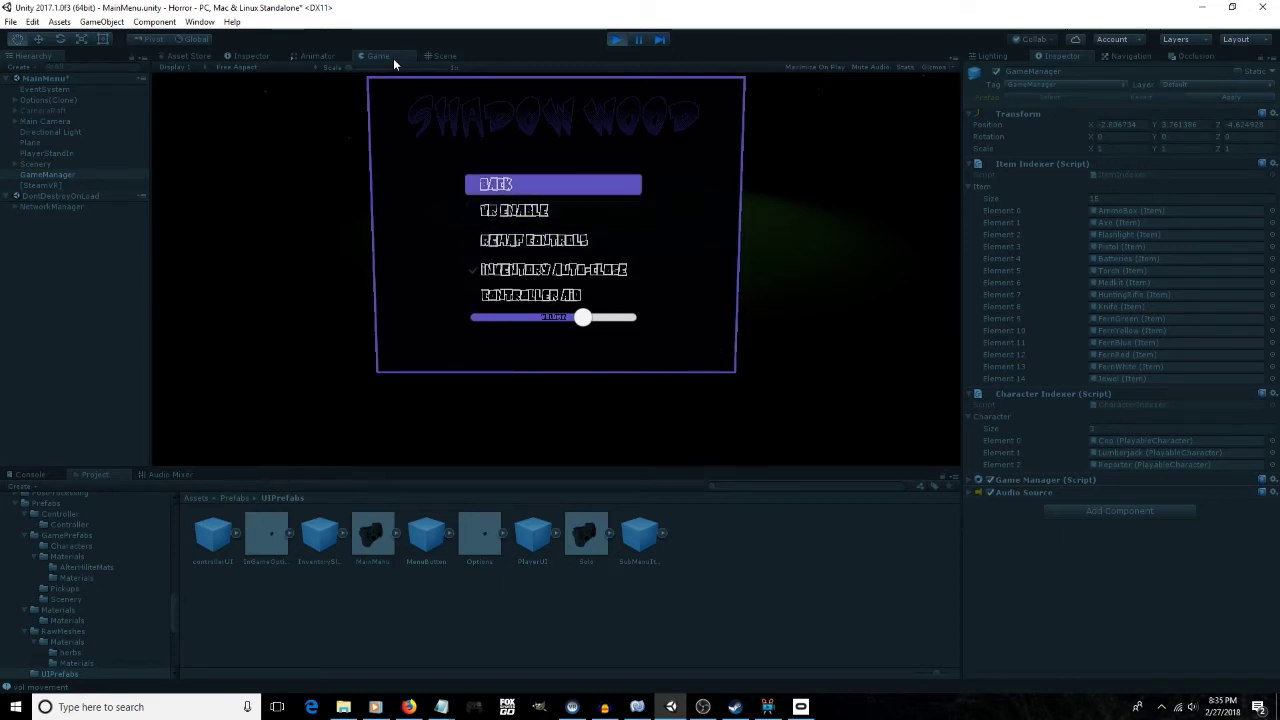
key("Return")
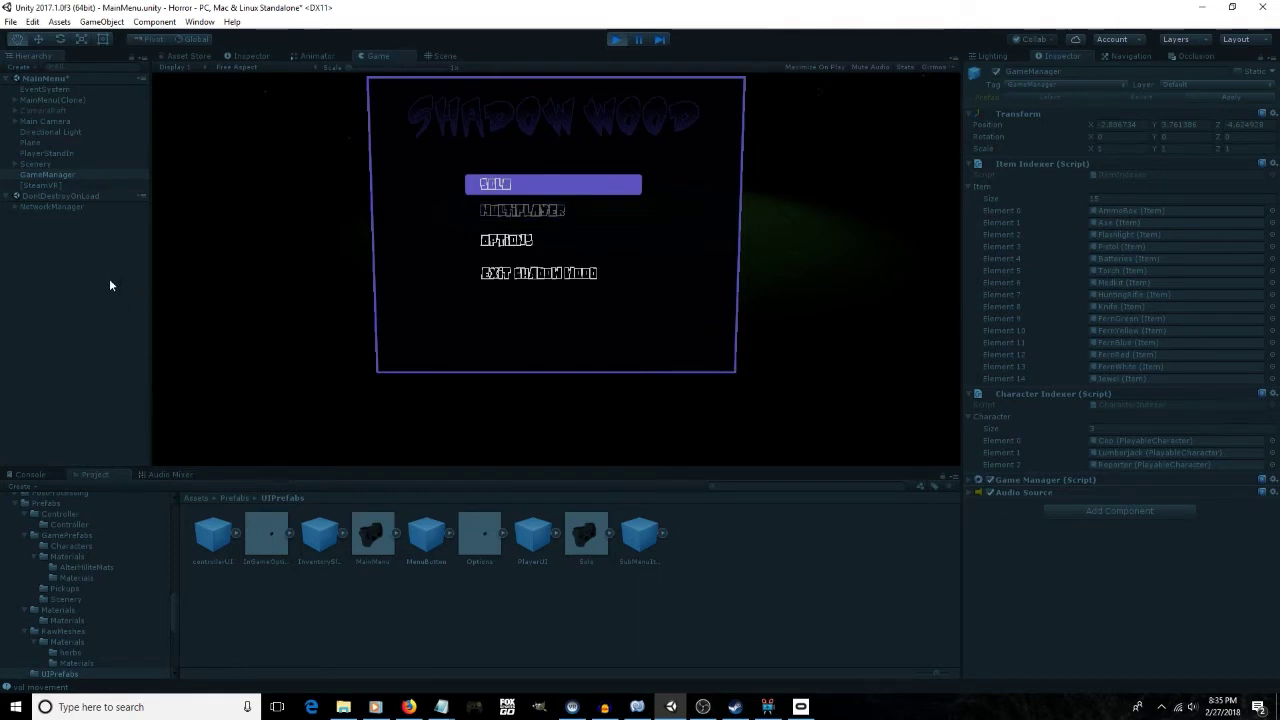
Select the GameManager object in the hierarchy again
left_click(118, 177)
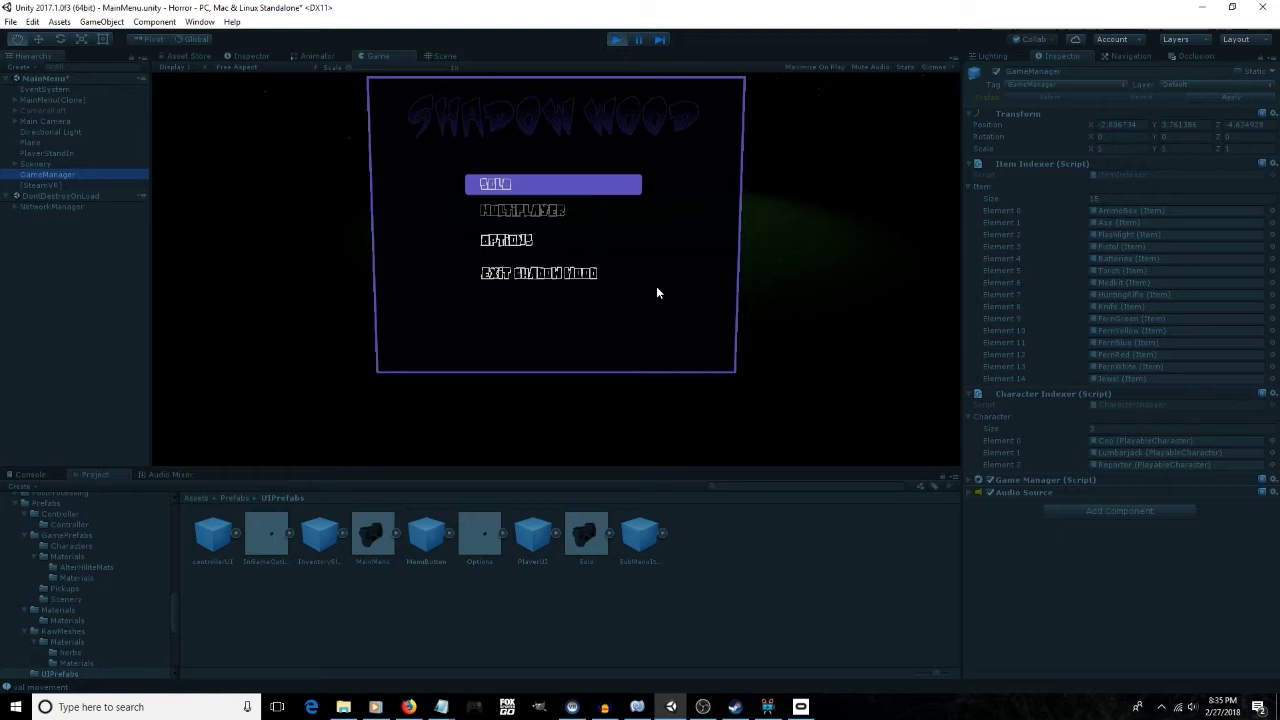
Open the options menu of the running game and turn Controller Aid on
left_click(394, 52)
key("Down")
key("Down")
key("Return")
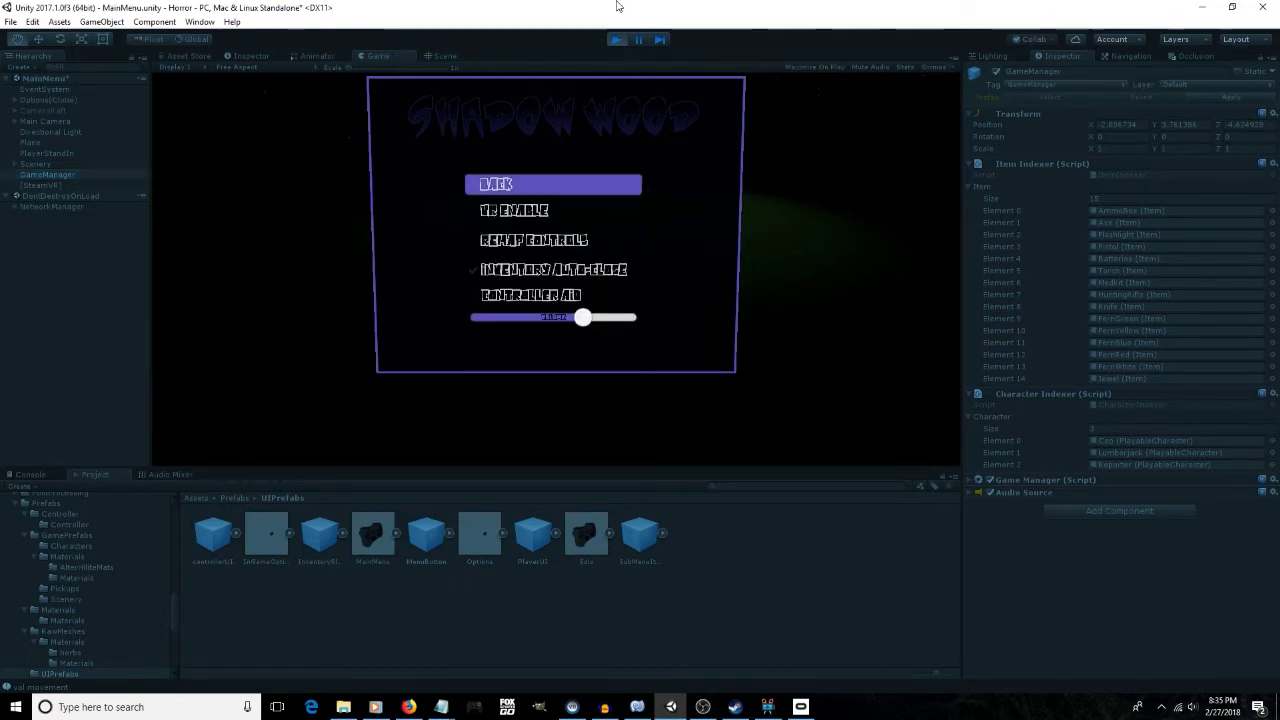
key("Down")
key("Down")
key("Down")
key("Down")
Lower the volume slider in the options and return to the main menu through Back
key("Left")
key("Left")
key("Left")
key("Left")
key("Left")
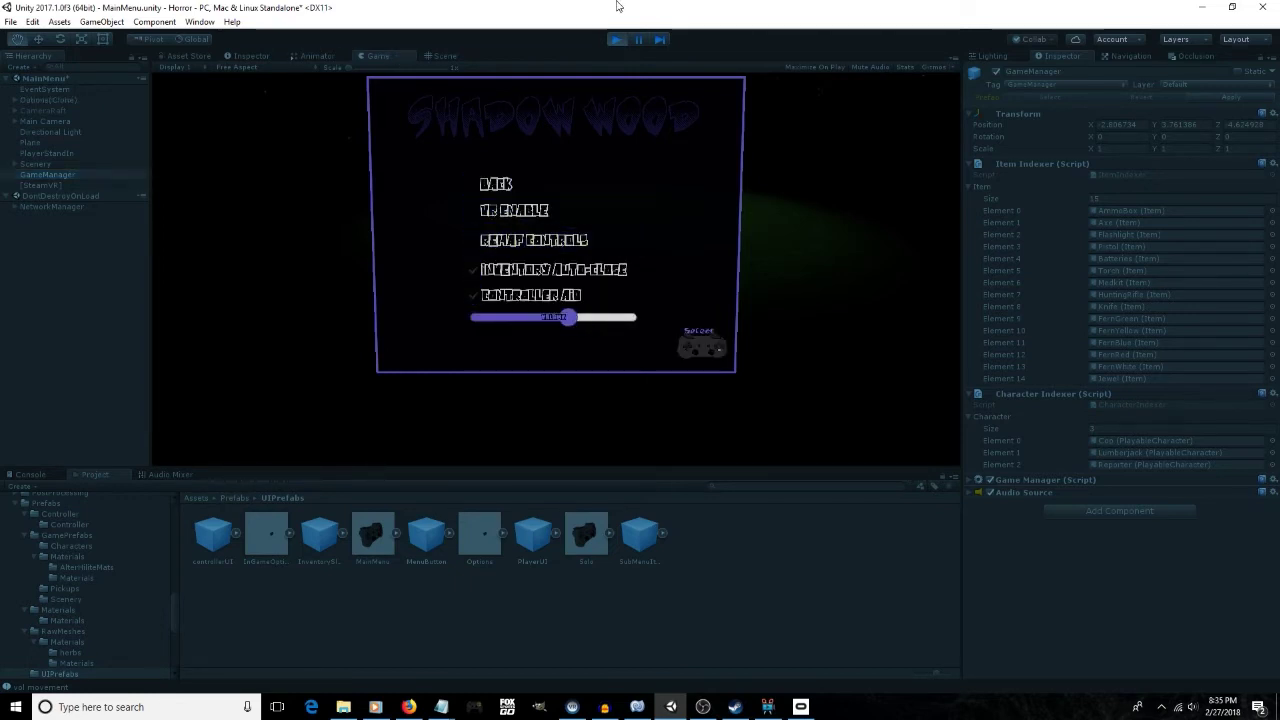
key("Up")
key("Up")
key("Up")
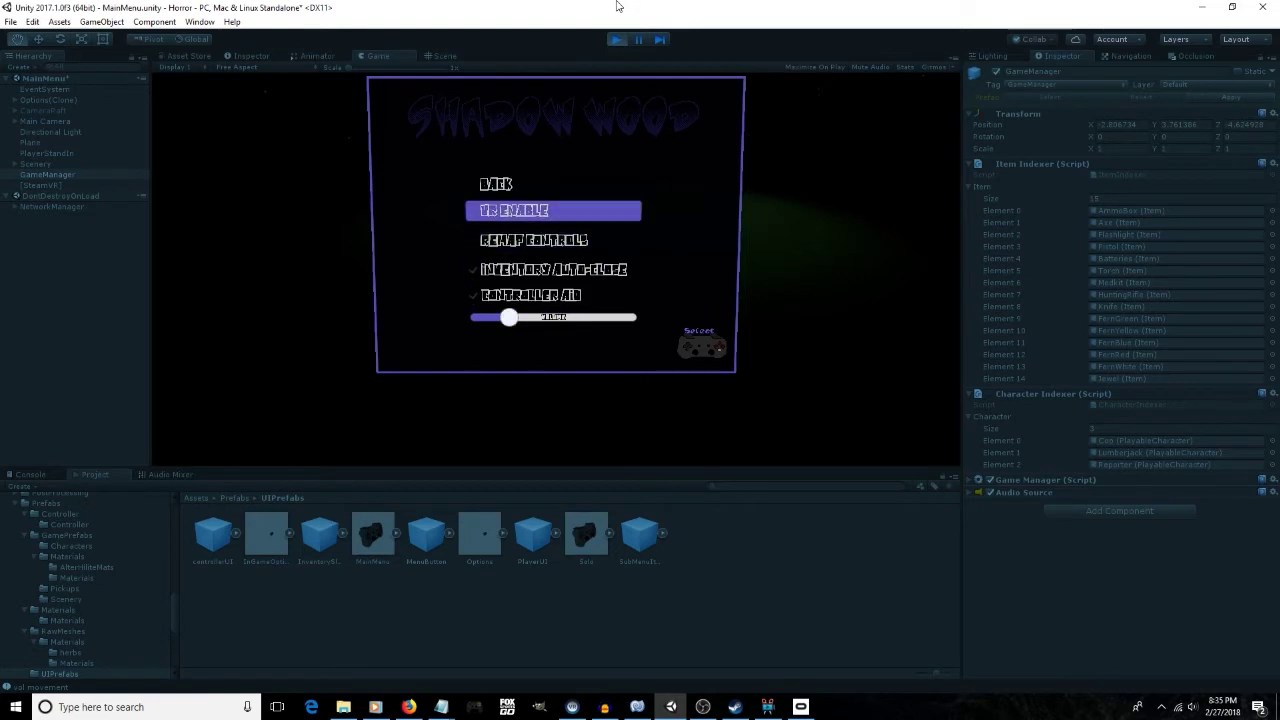
key("Up")
key("Return")
Reopen the game's options menu and raise the volume slider to about two thirds of its range
key("Down")
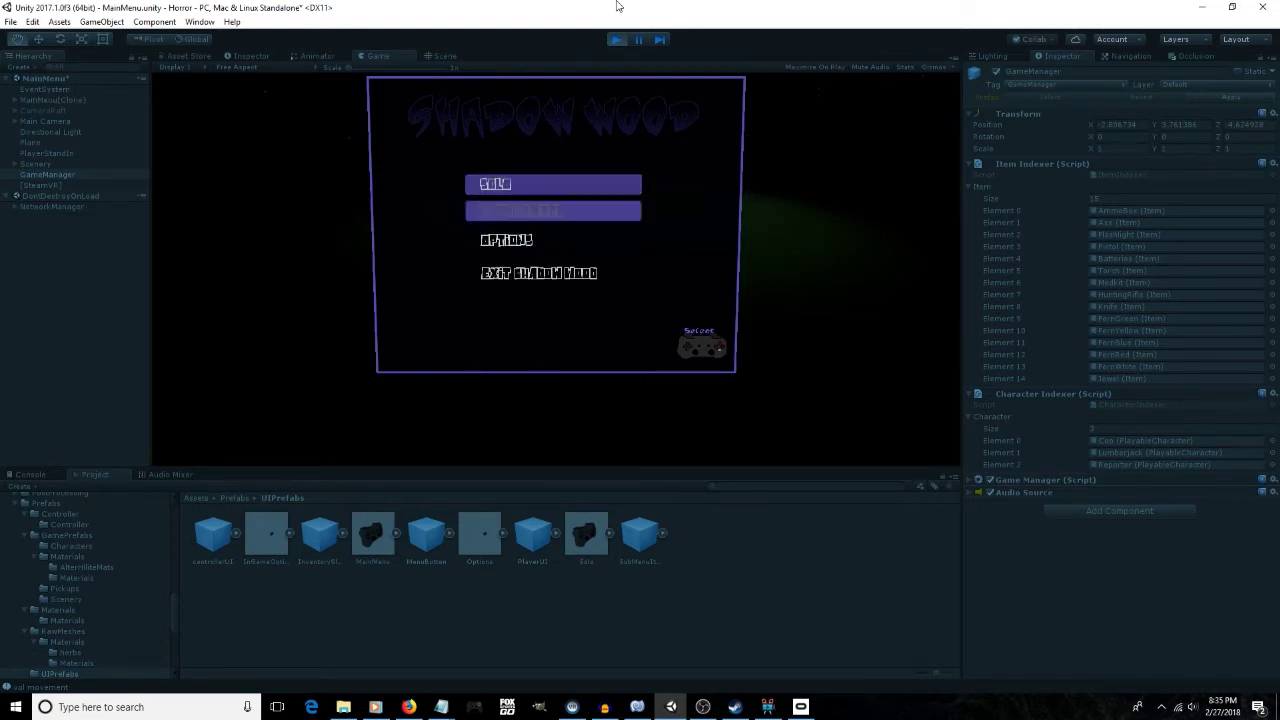
key("Down")
key("Return")
key("Down")
key("Down")
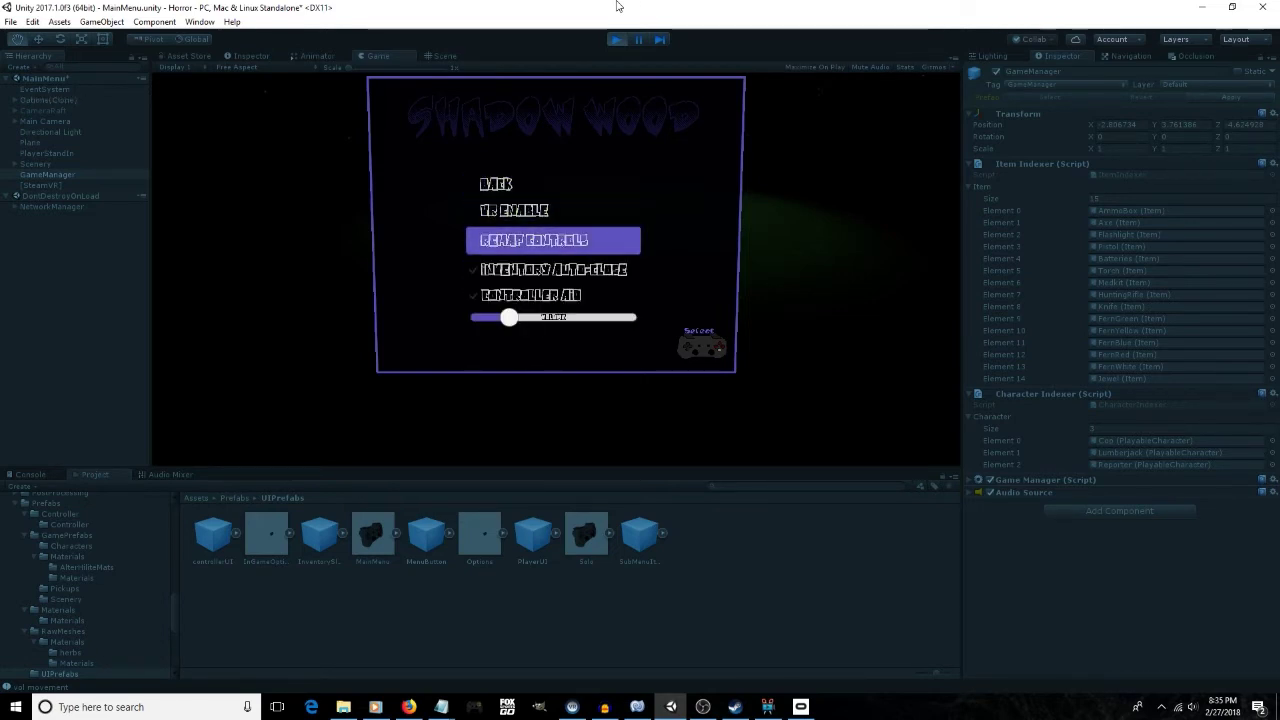
key("Down")
key("Down")
key("Down")
key("Right")
key("Right")
key("Right")
key("Right")
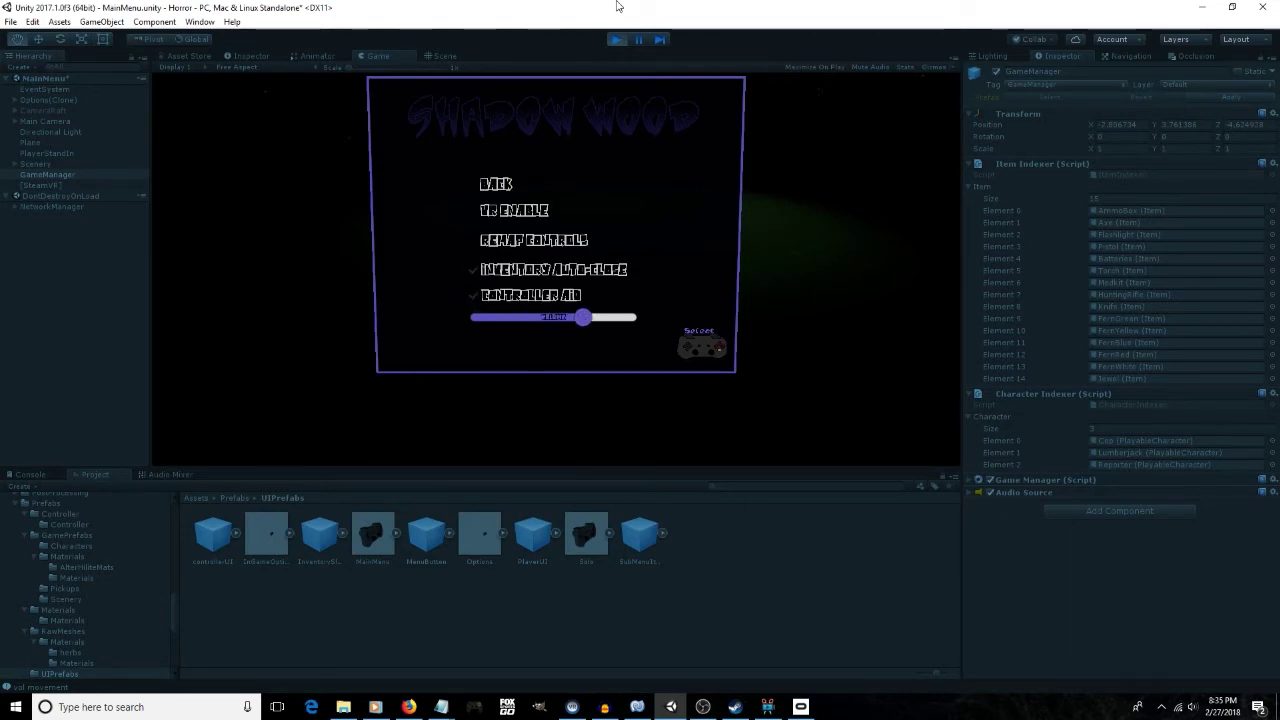
Move the highlight from the volume slider back up through the options entries
key("Up")
key("Up")
key("Up")
key("Up")
key("Up")
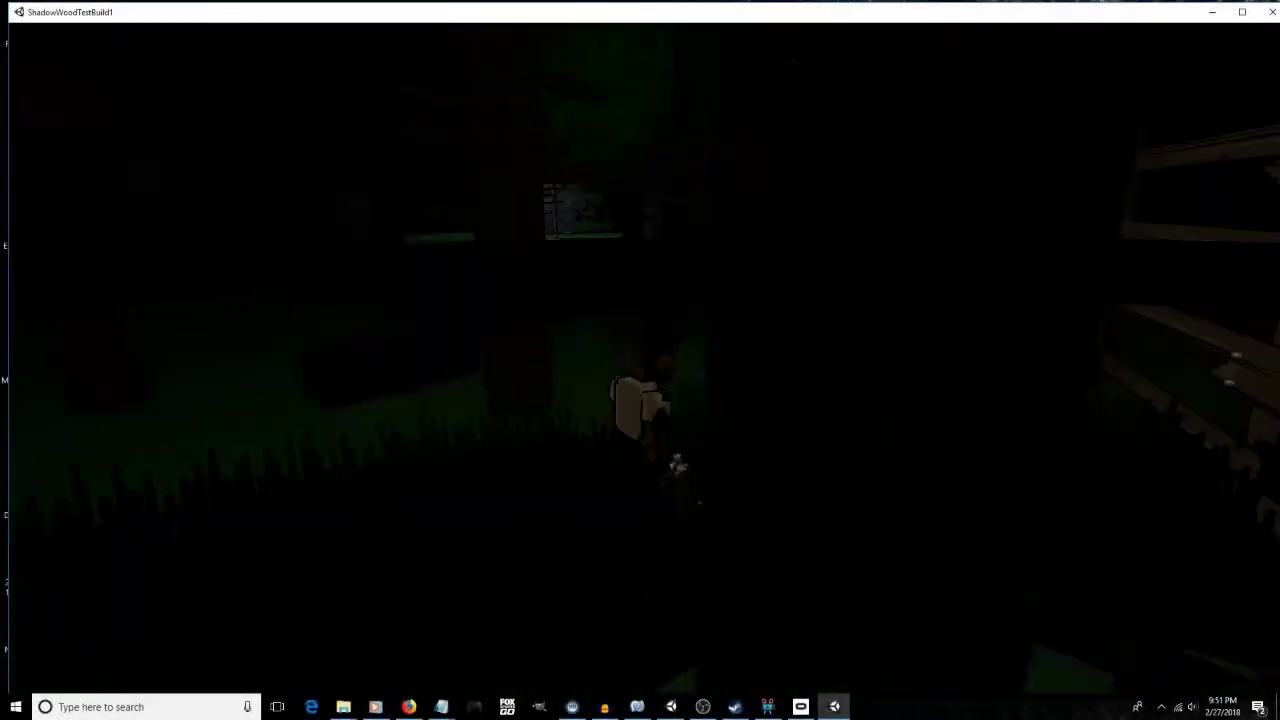
key("w")
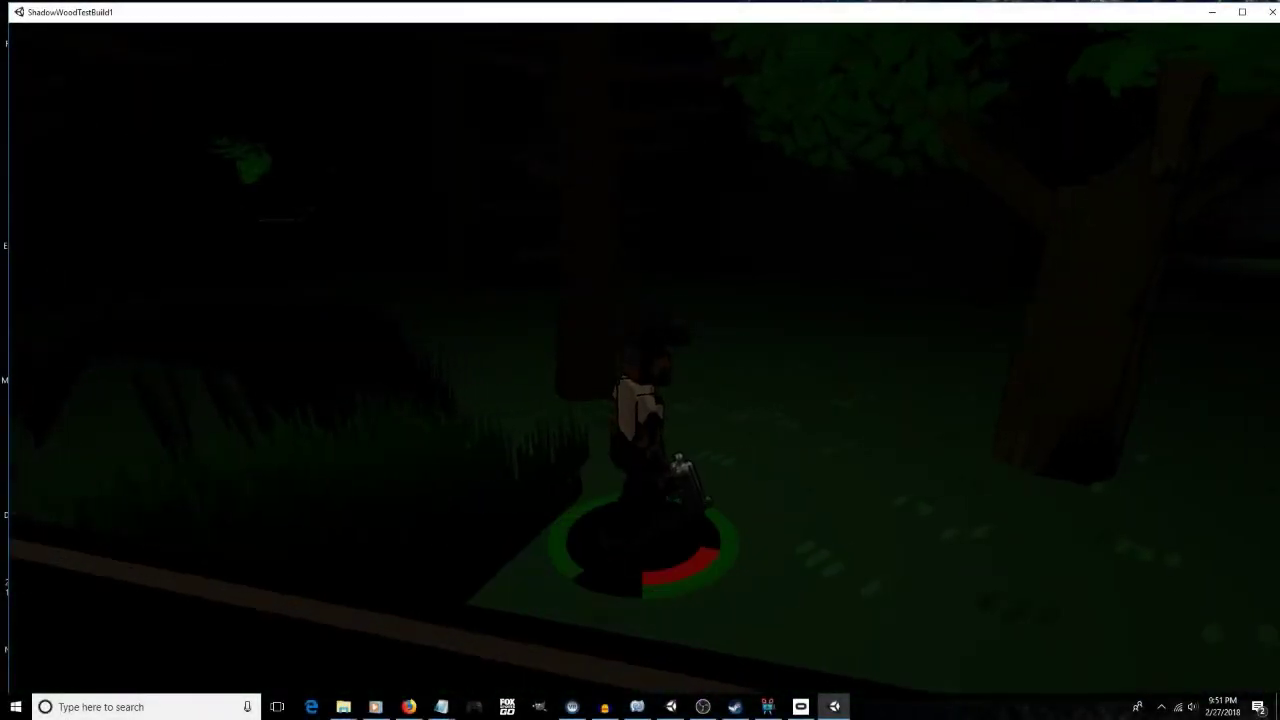
key("w")
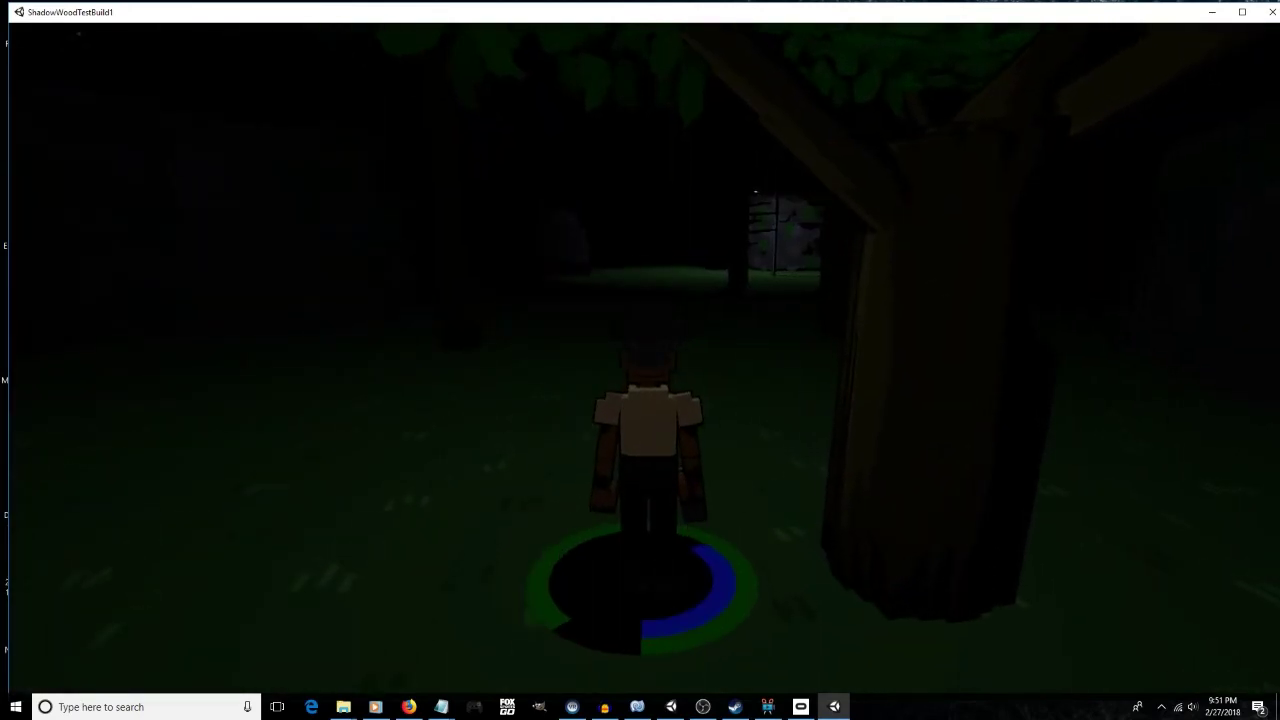
key("w")
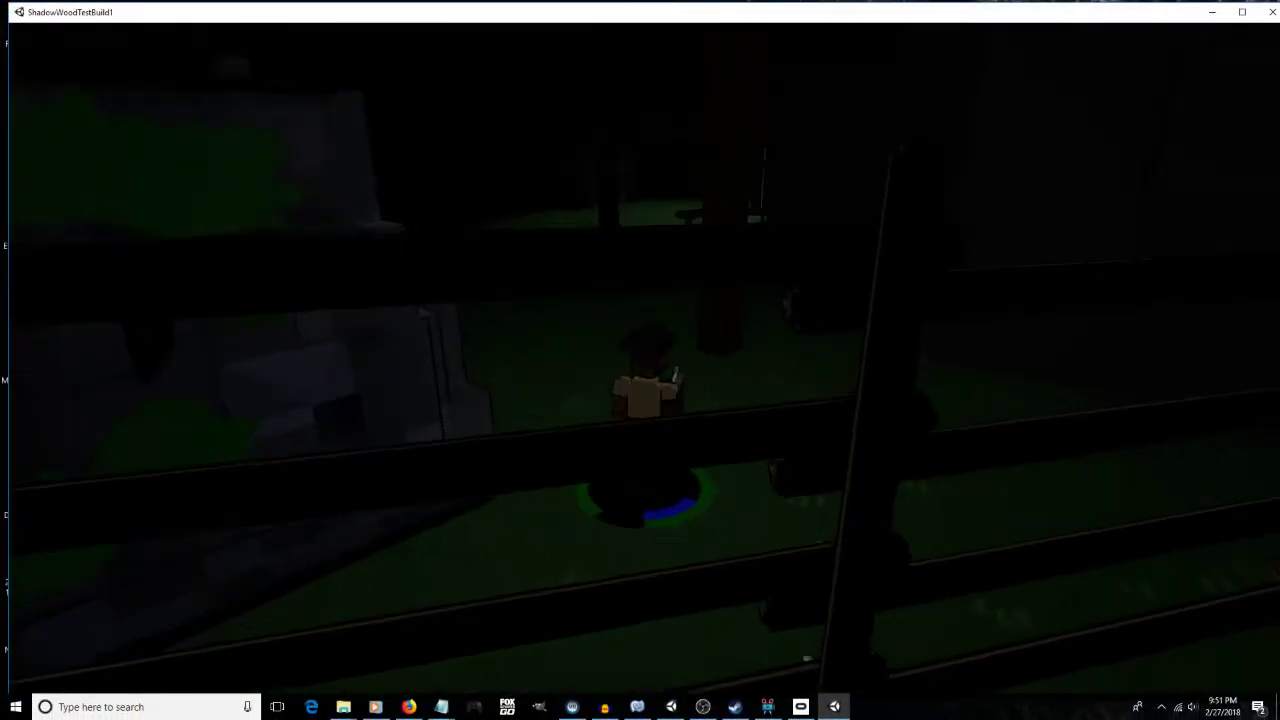
key("w")
key("d")
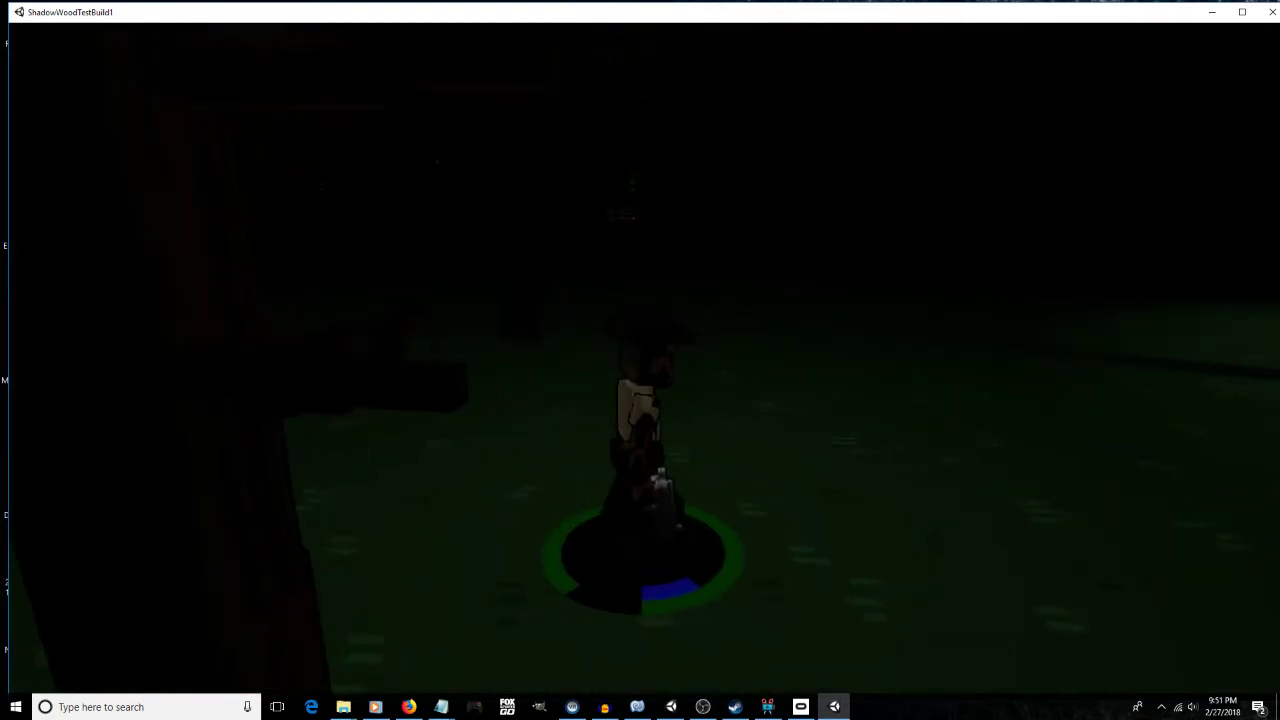
key("w")
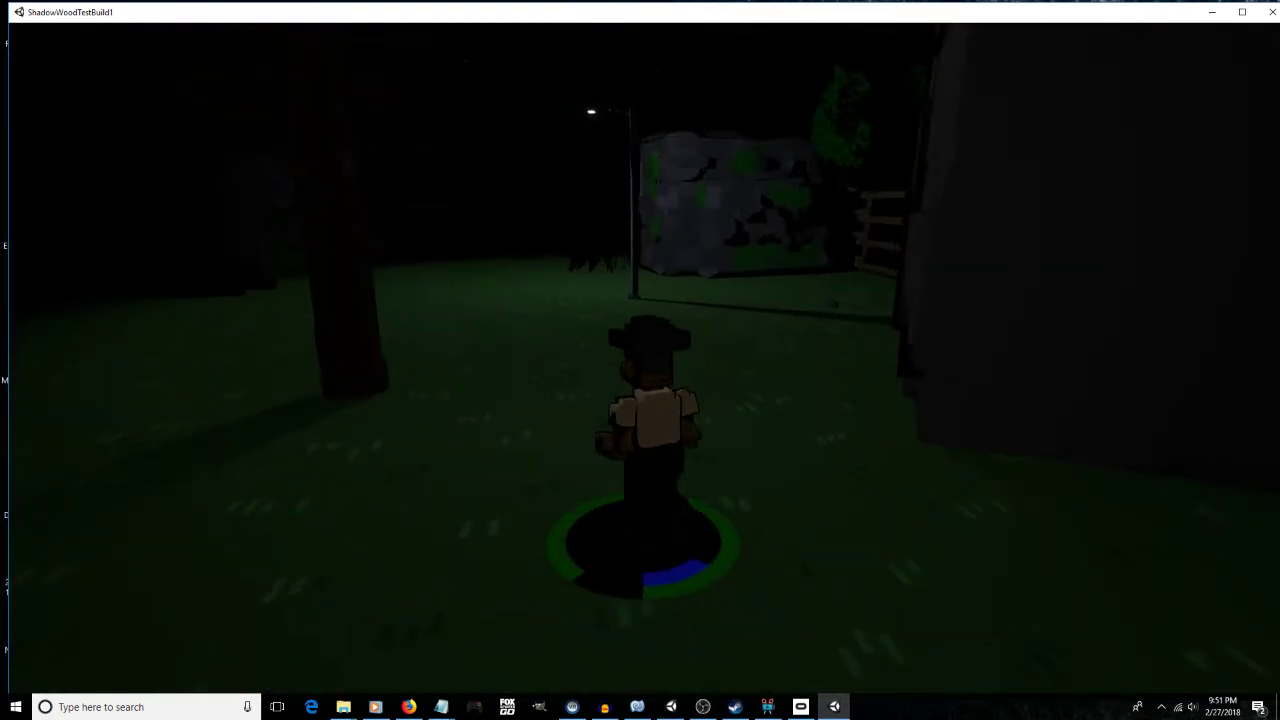
key("w")
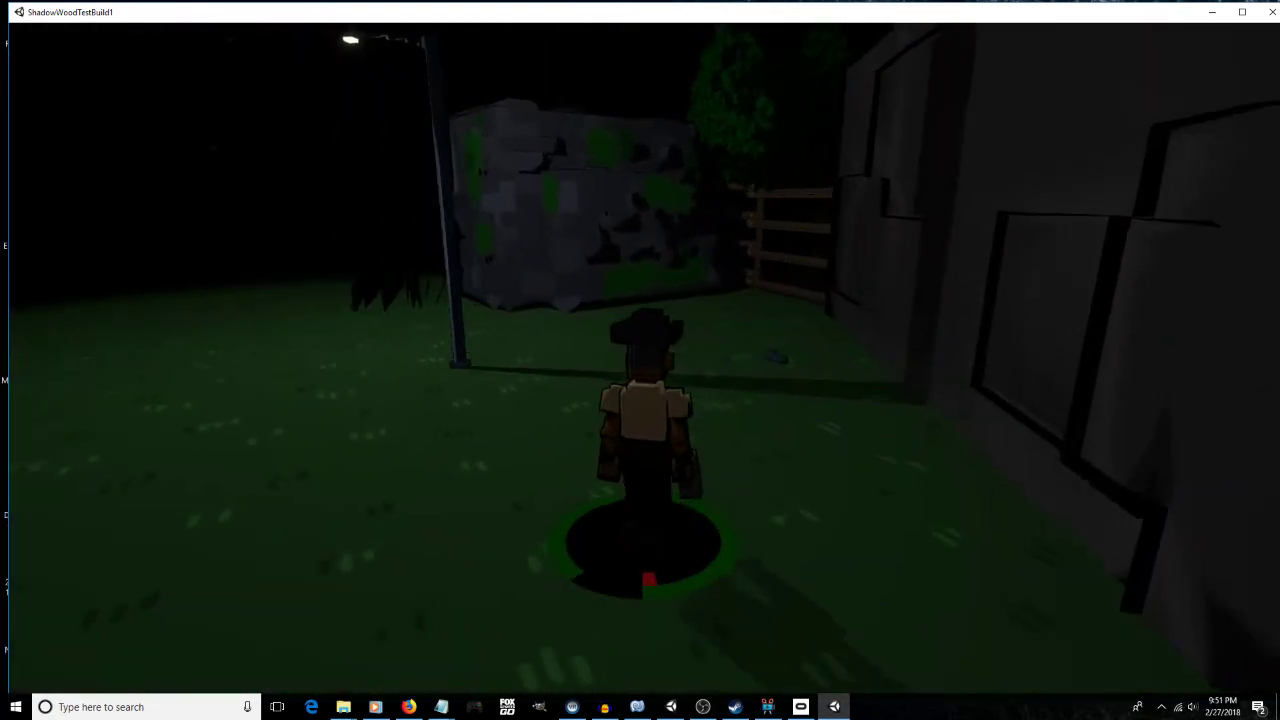
key("w")
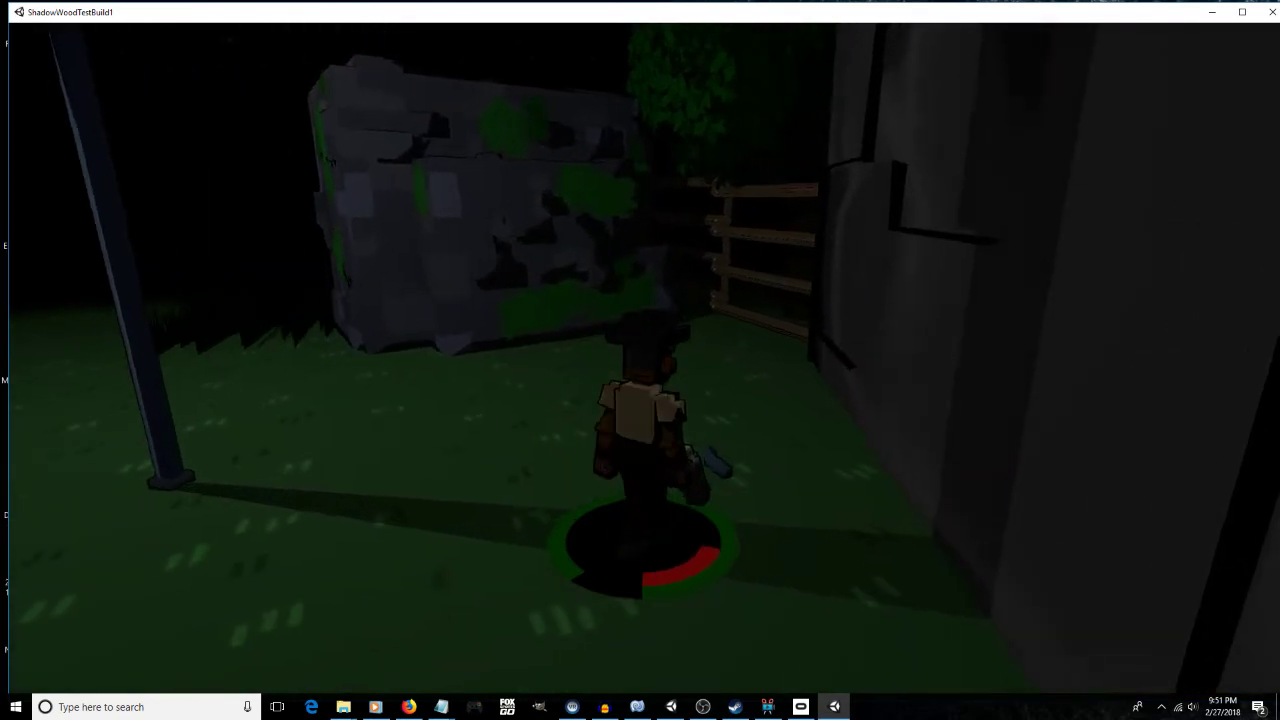
key("e")
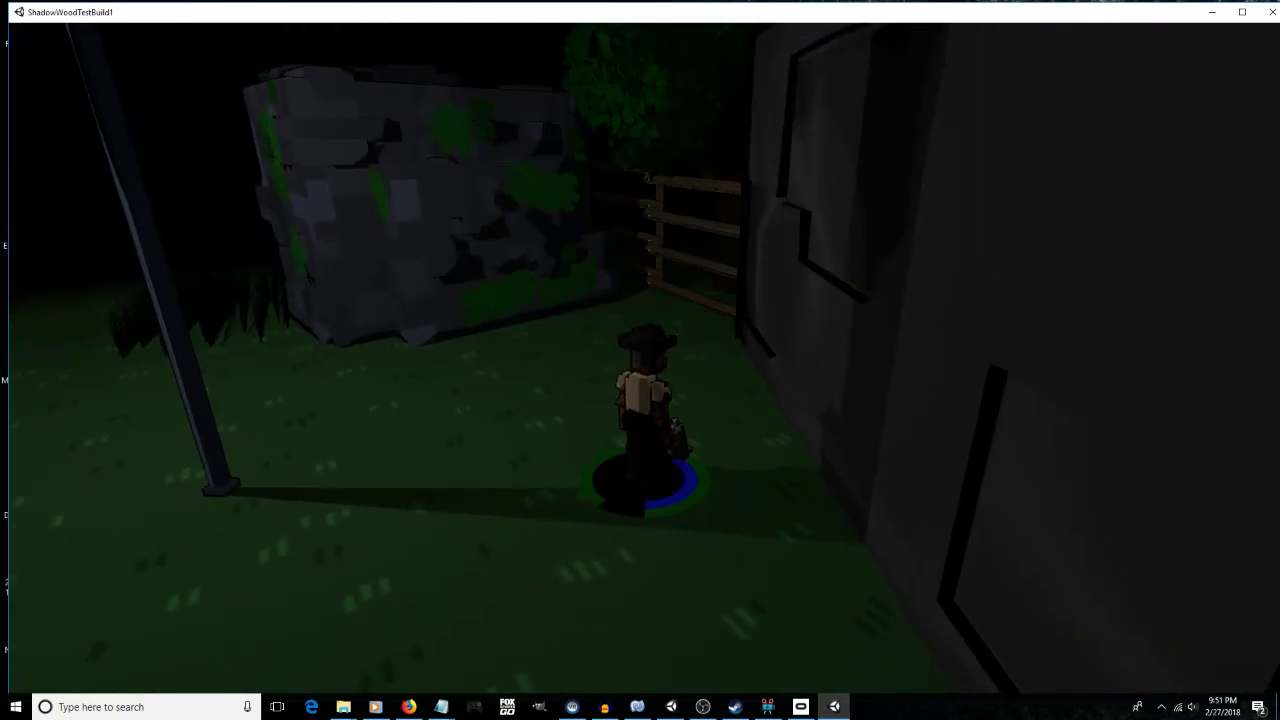
key("w")
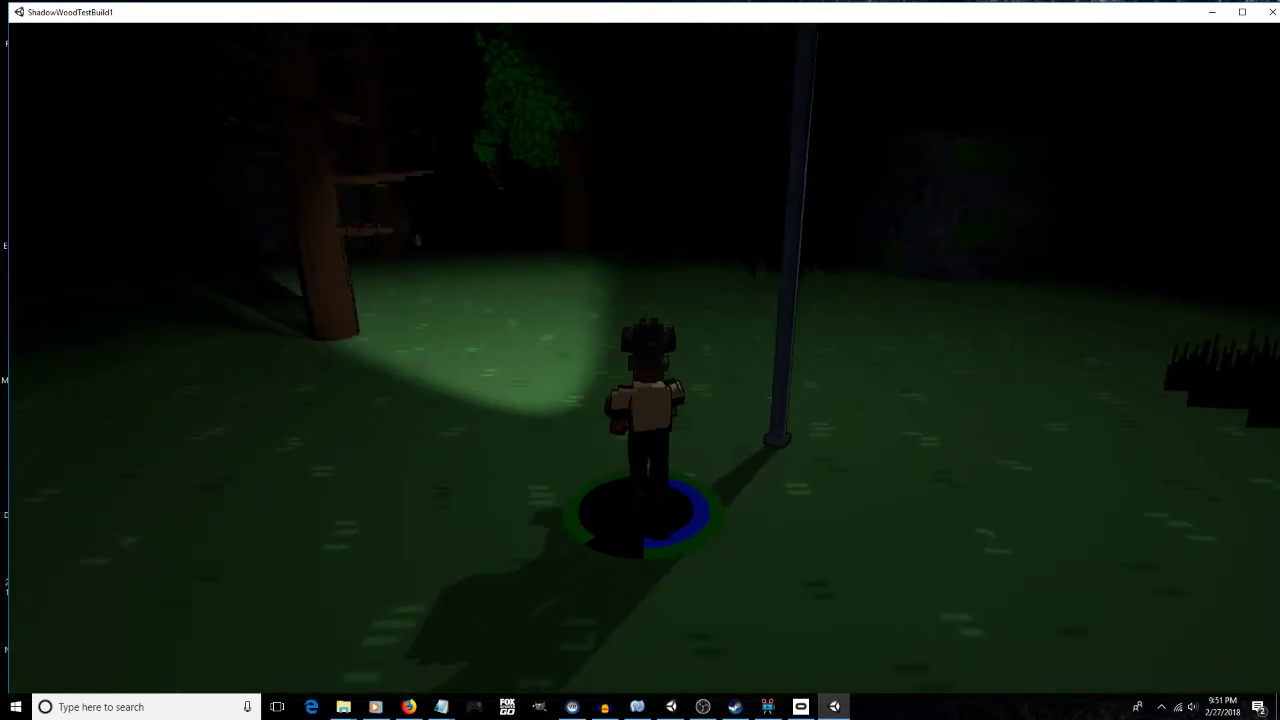
key("w")
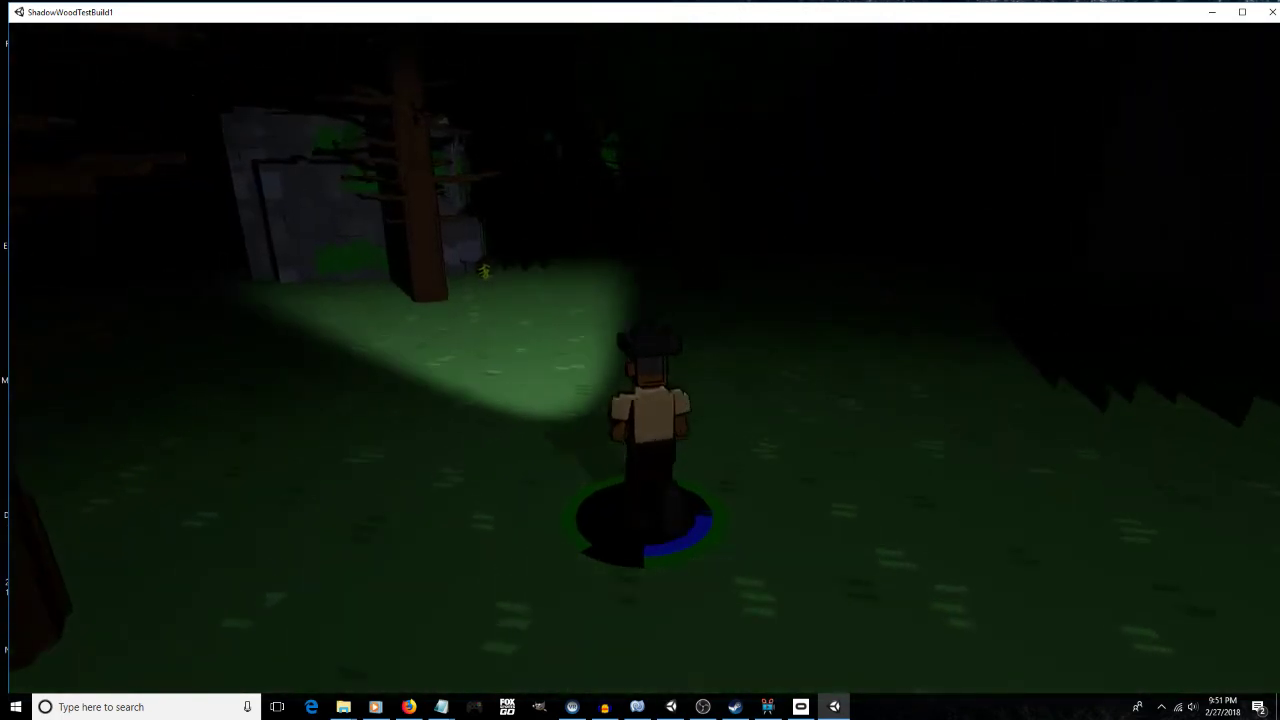
key("w")
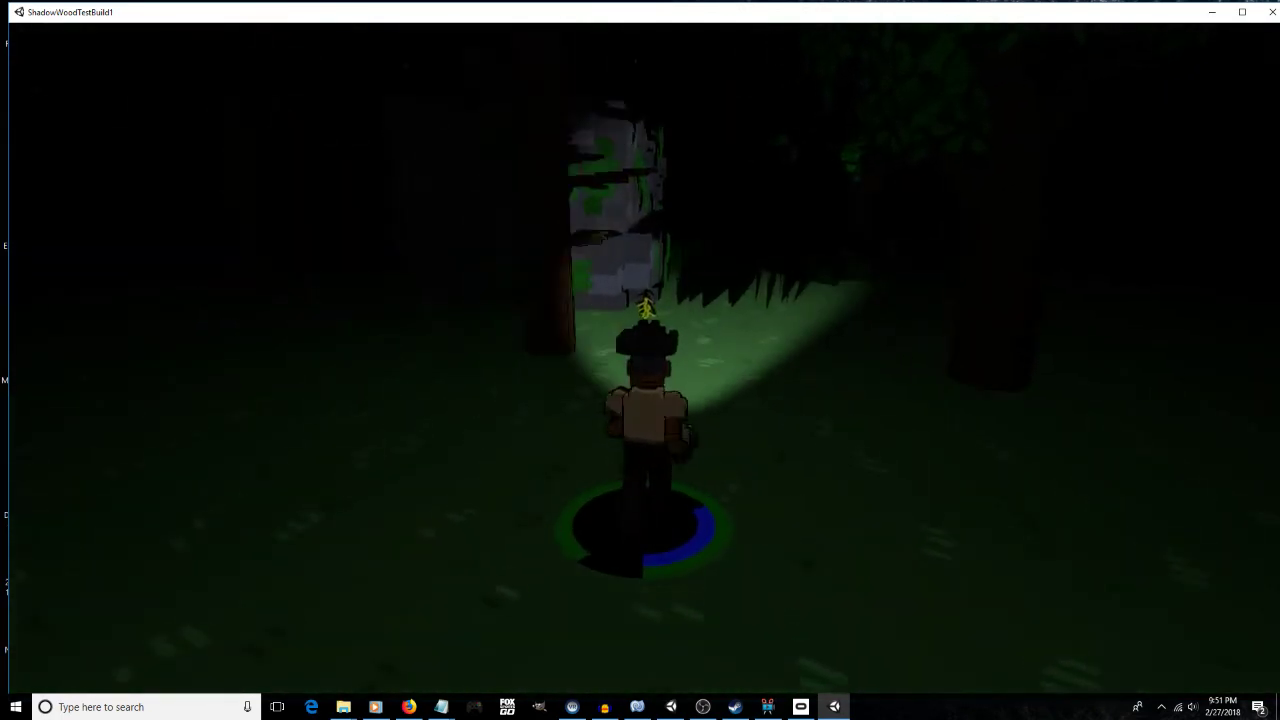
key("w")
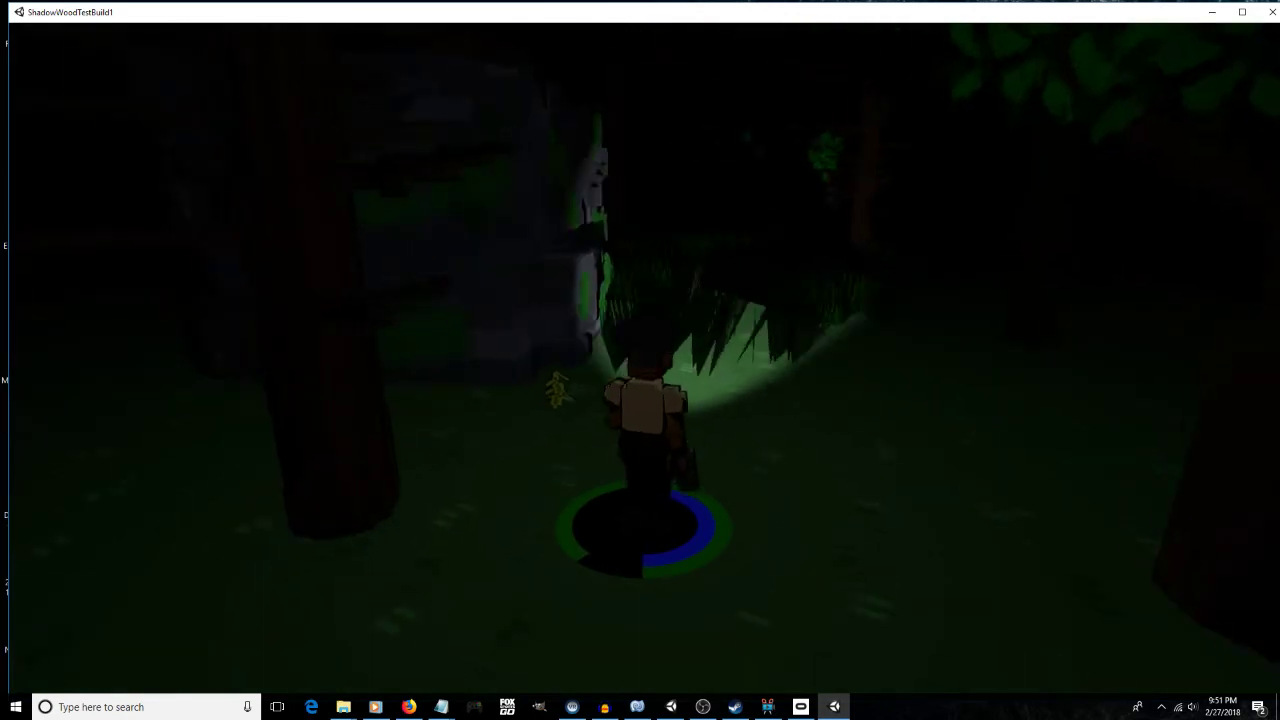
key("w")
key("a")
key("s")
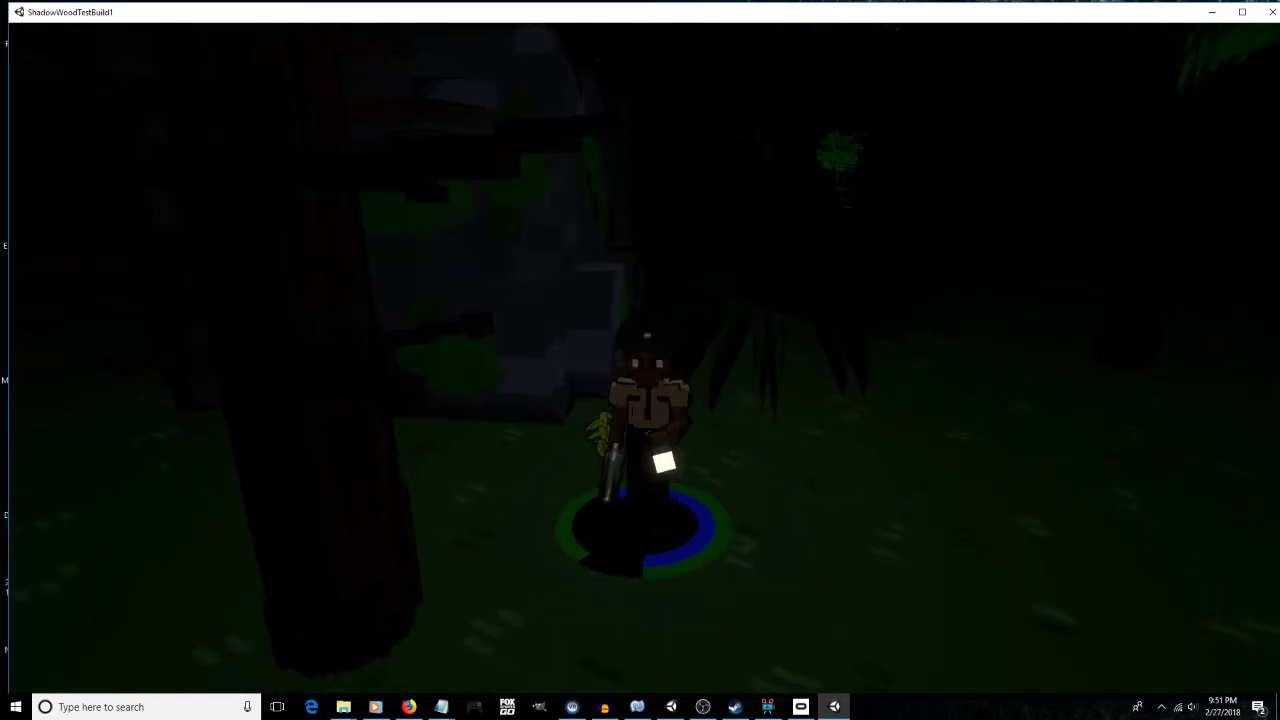
key("w")
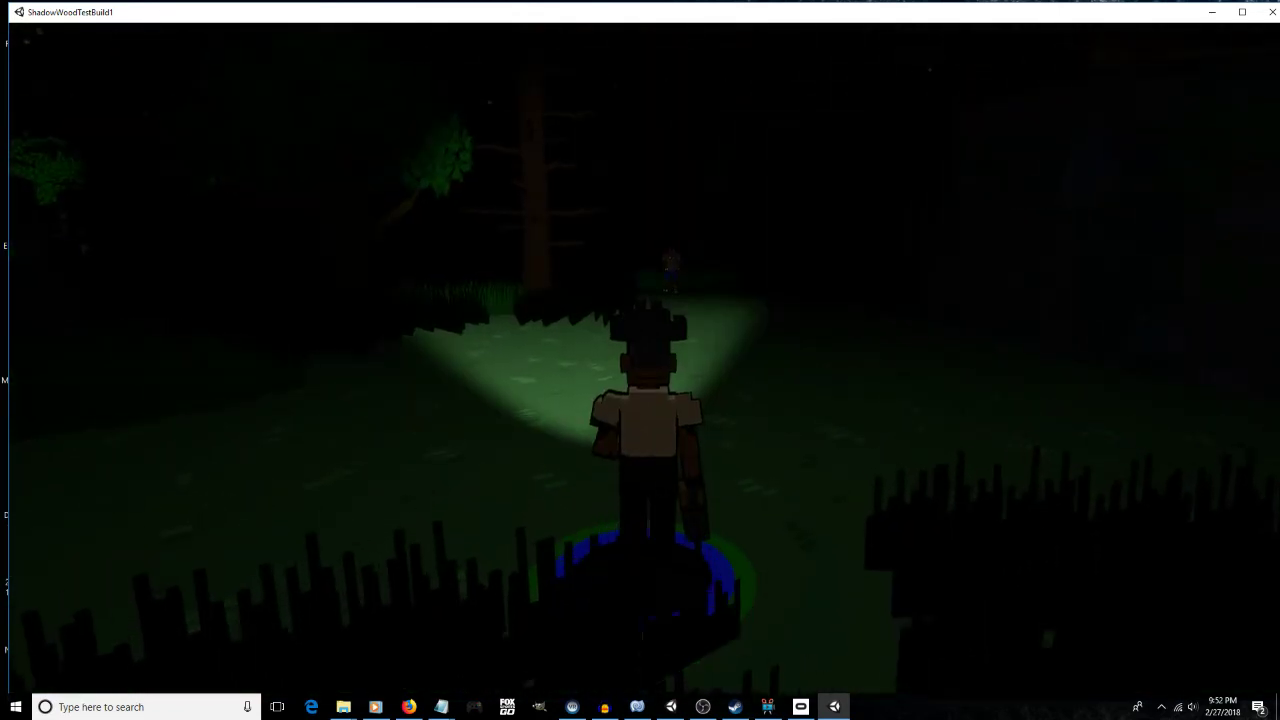
left_click(650, 254)
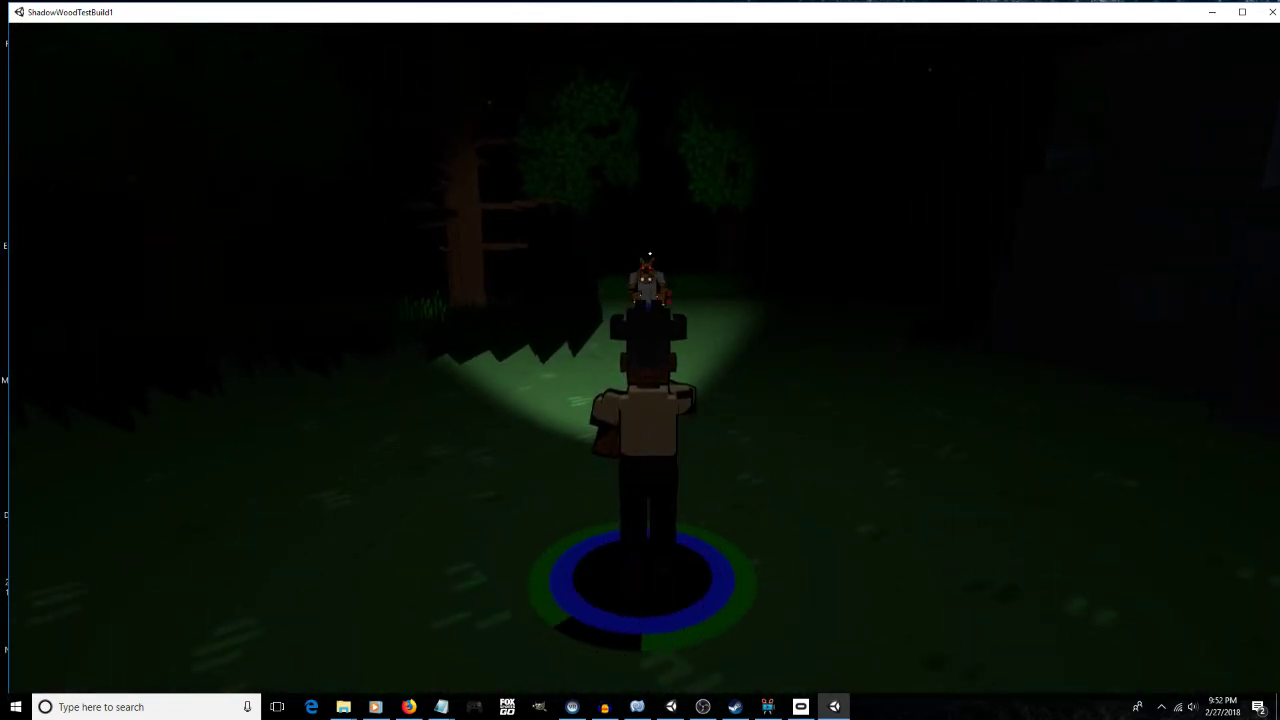
left_click(650, 254)
key("w")
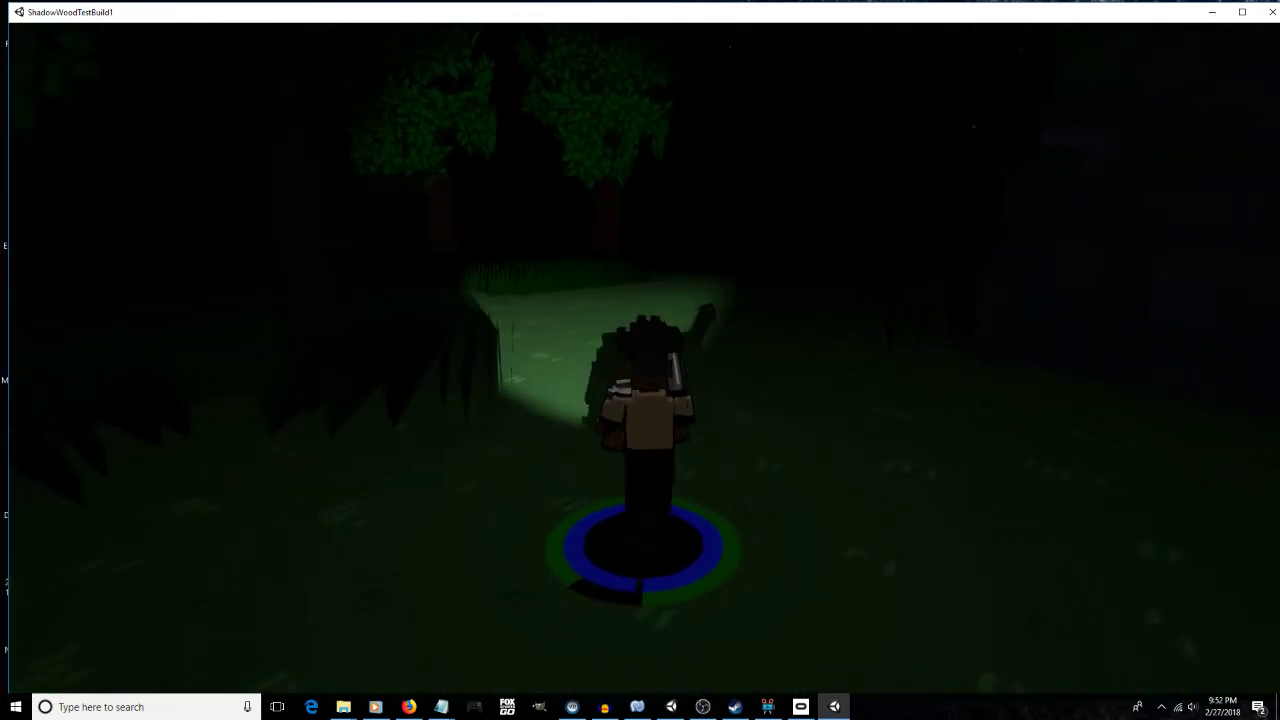
key("w")
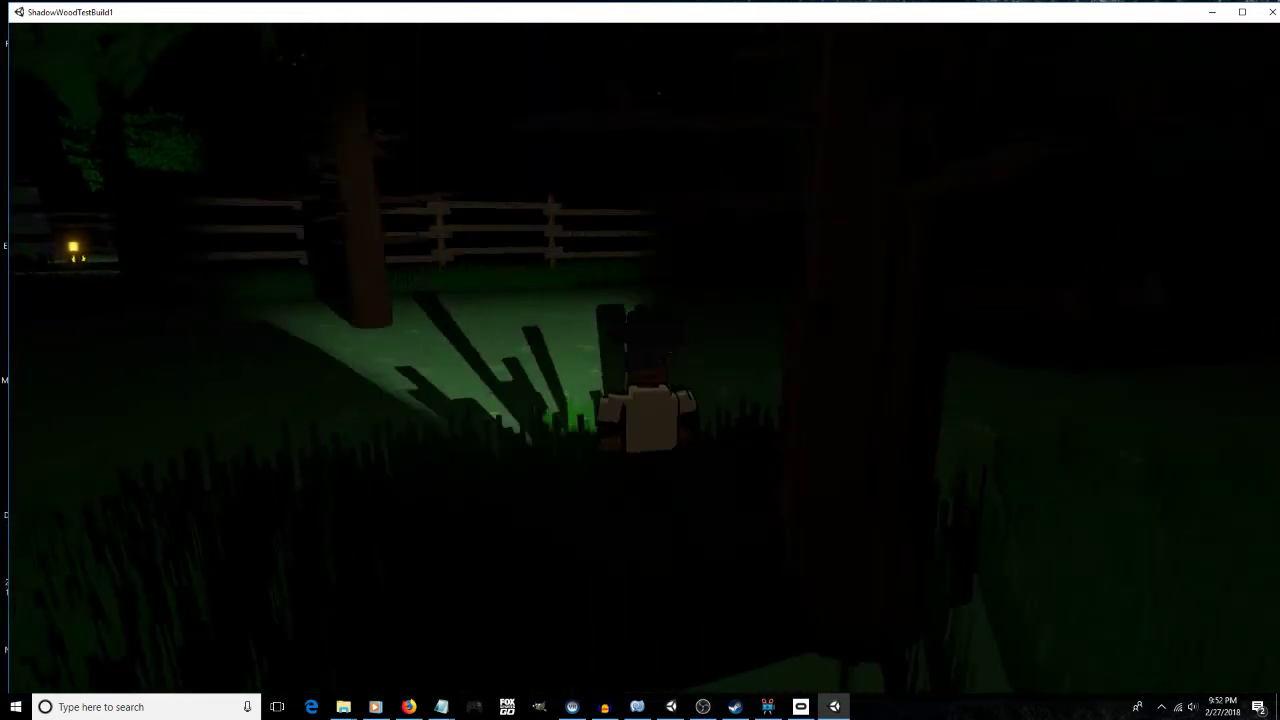
key("w")
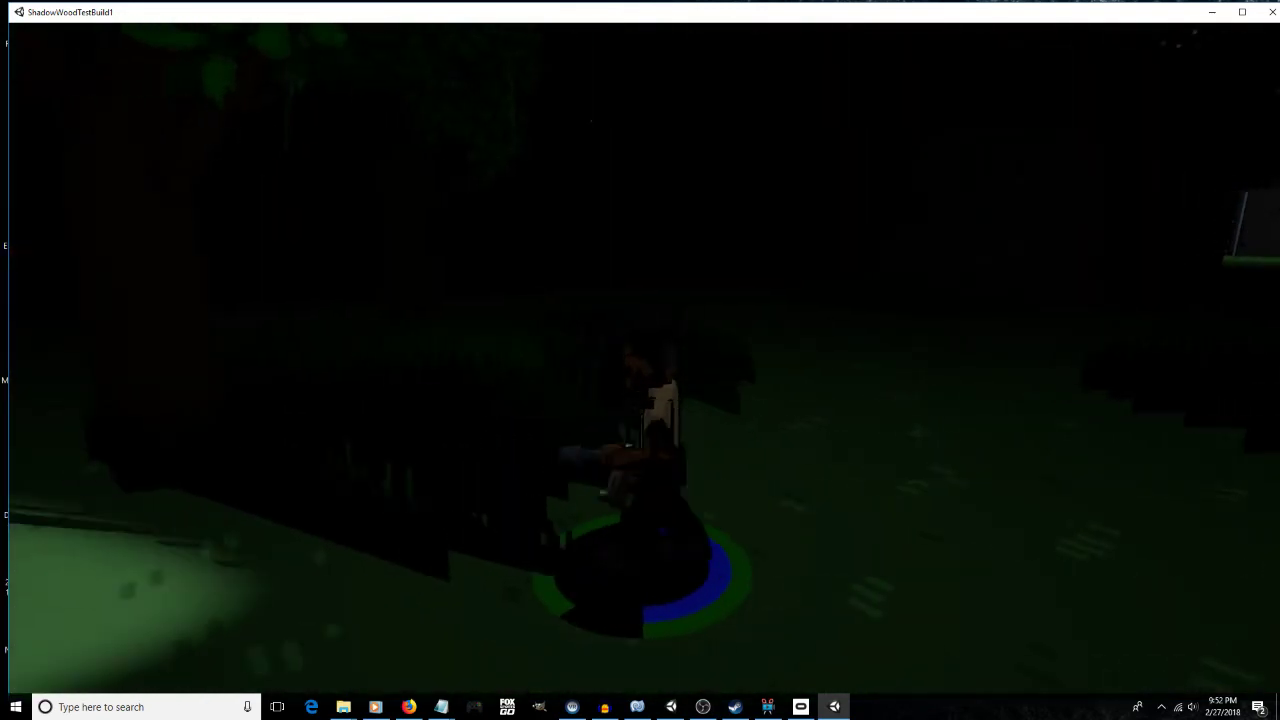
key("w")
key("a")
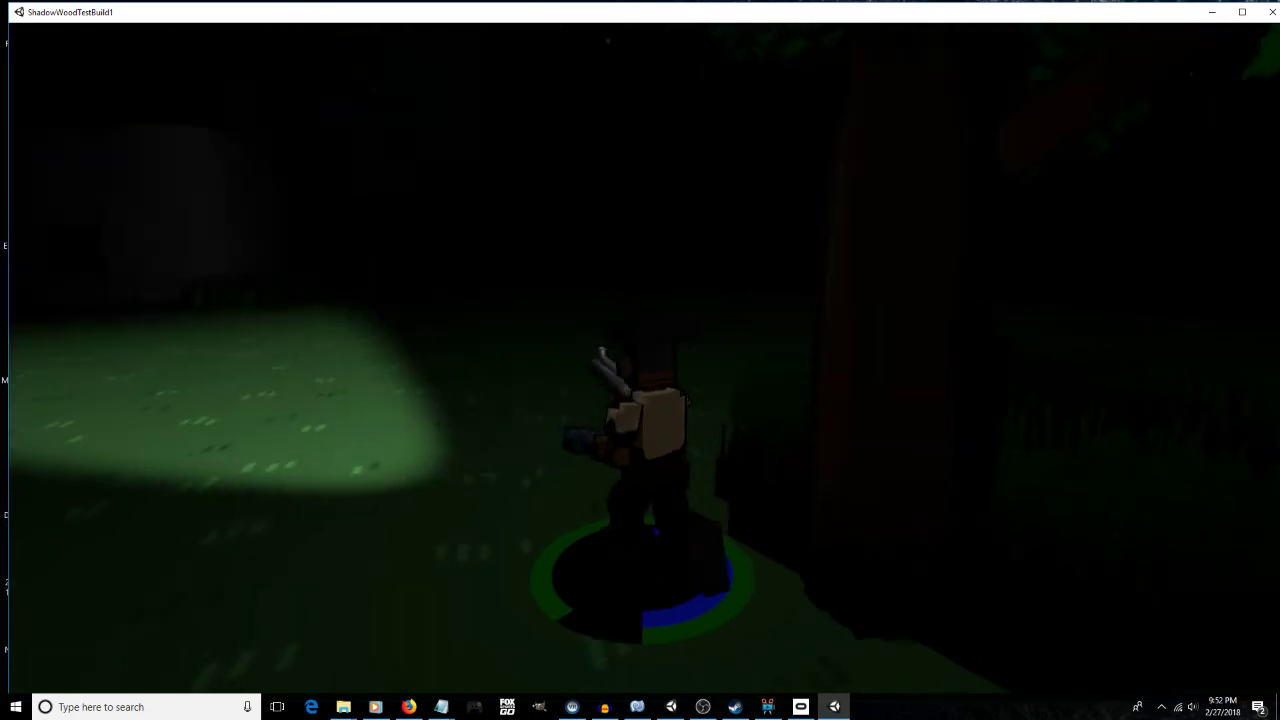
key("w")
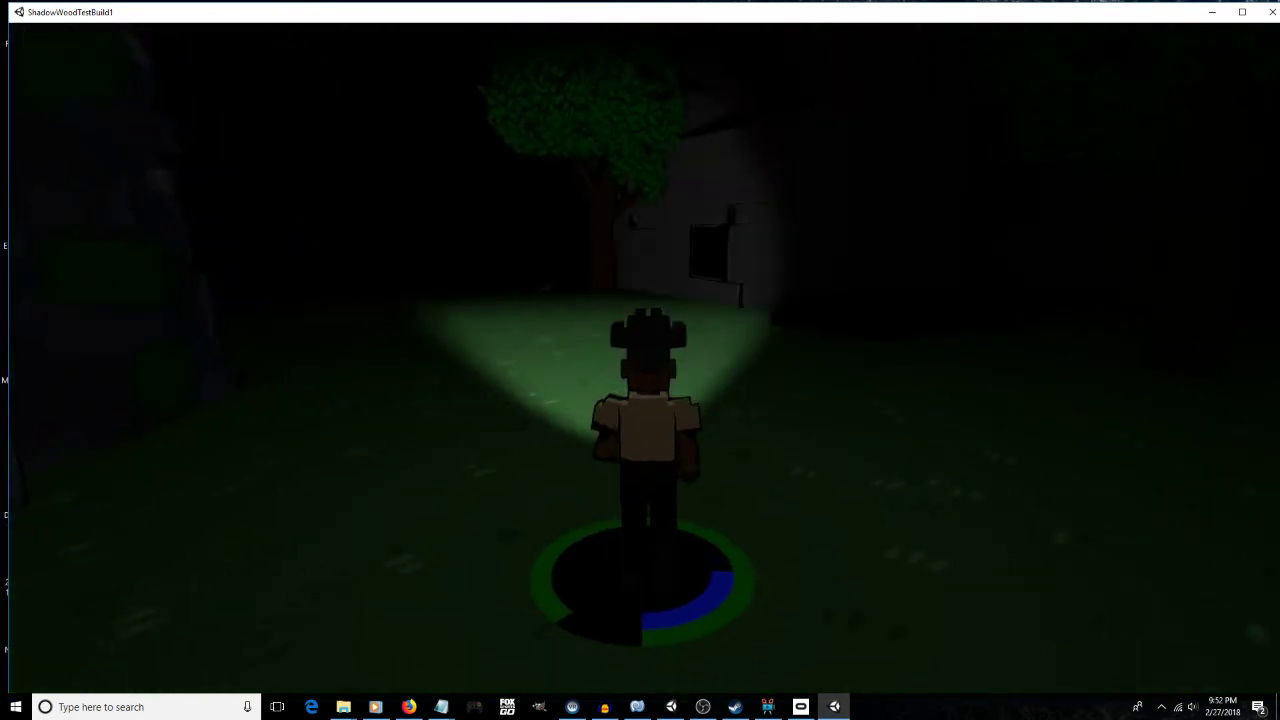
key("d")
key("s")
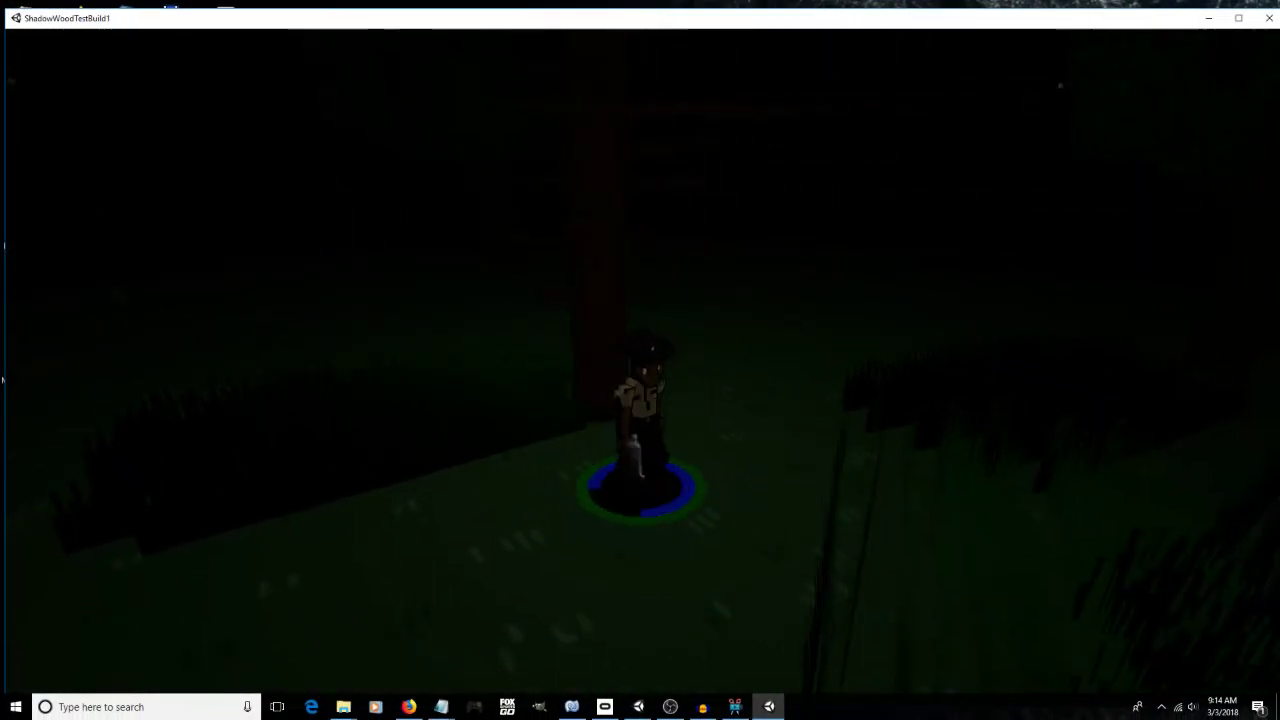
key("w")
key("d")
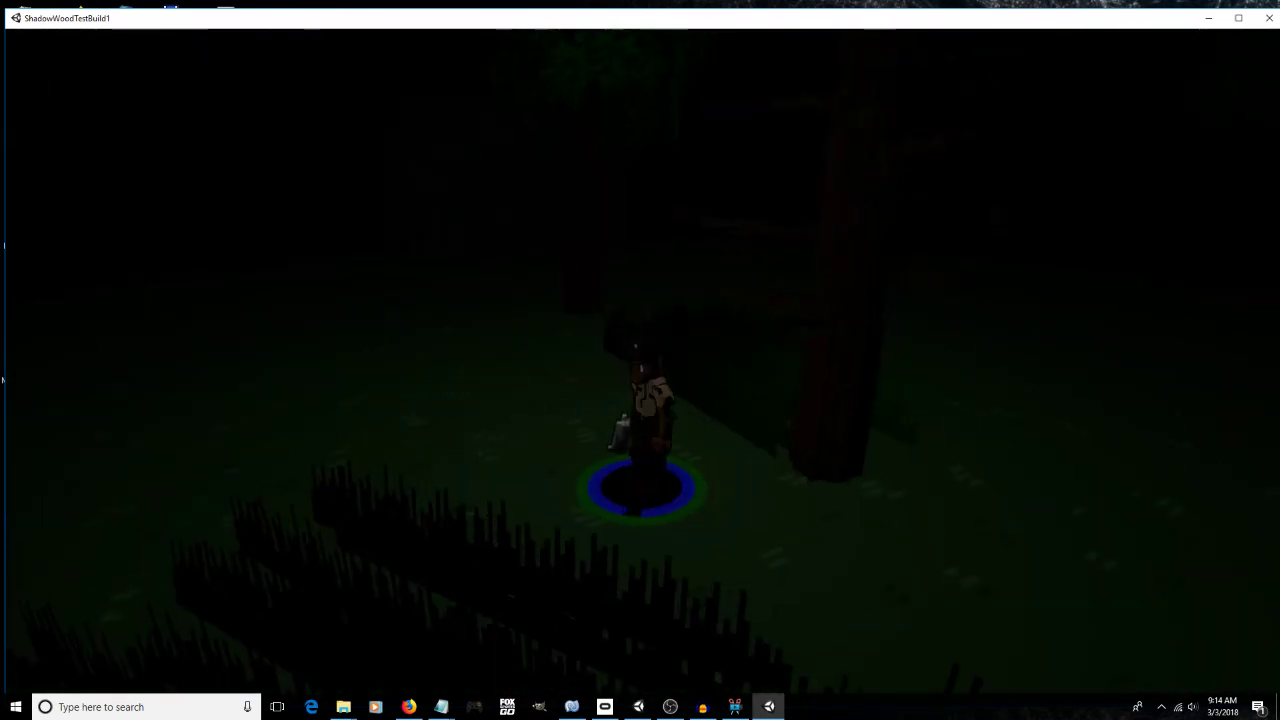
key("w")
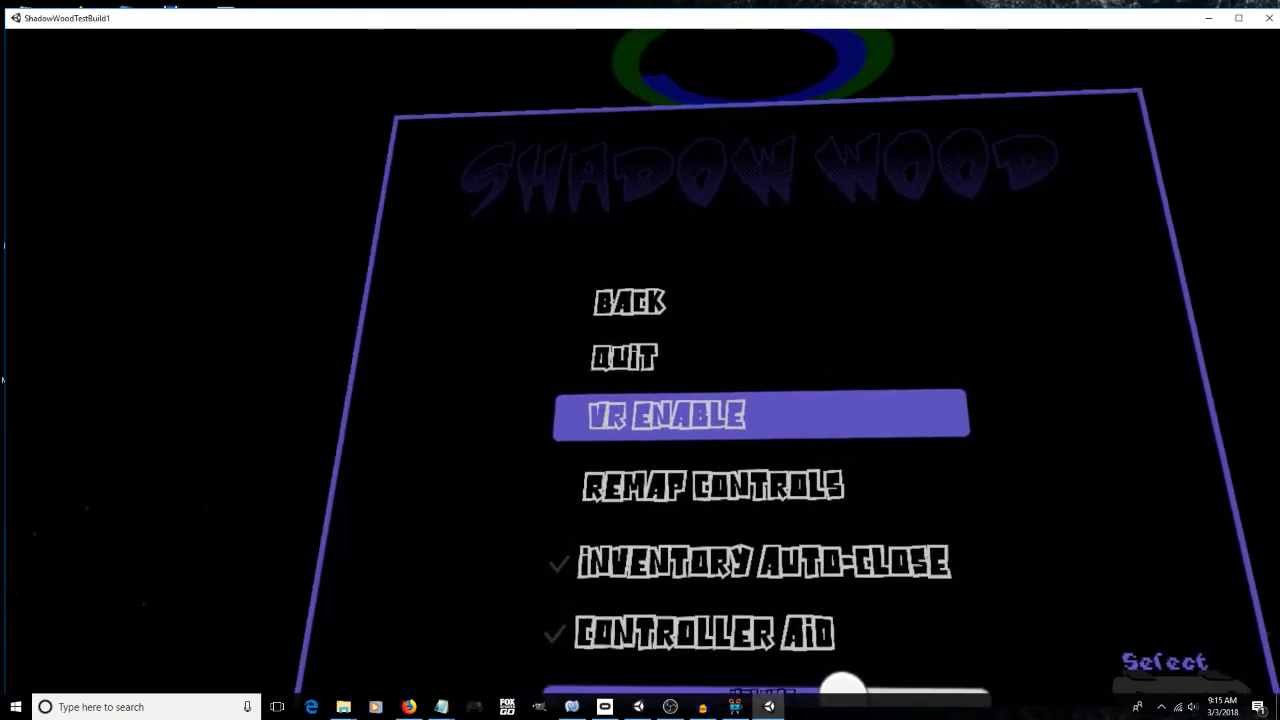
Move up from VR Enable to Back in the in-game options menu and choose it
key("Up")
key("Up")
key("Return")
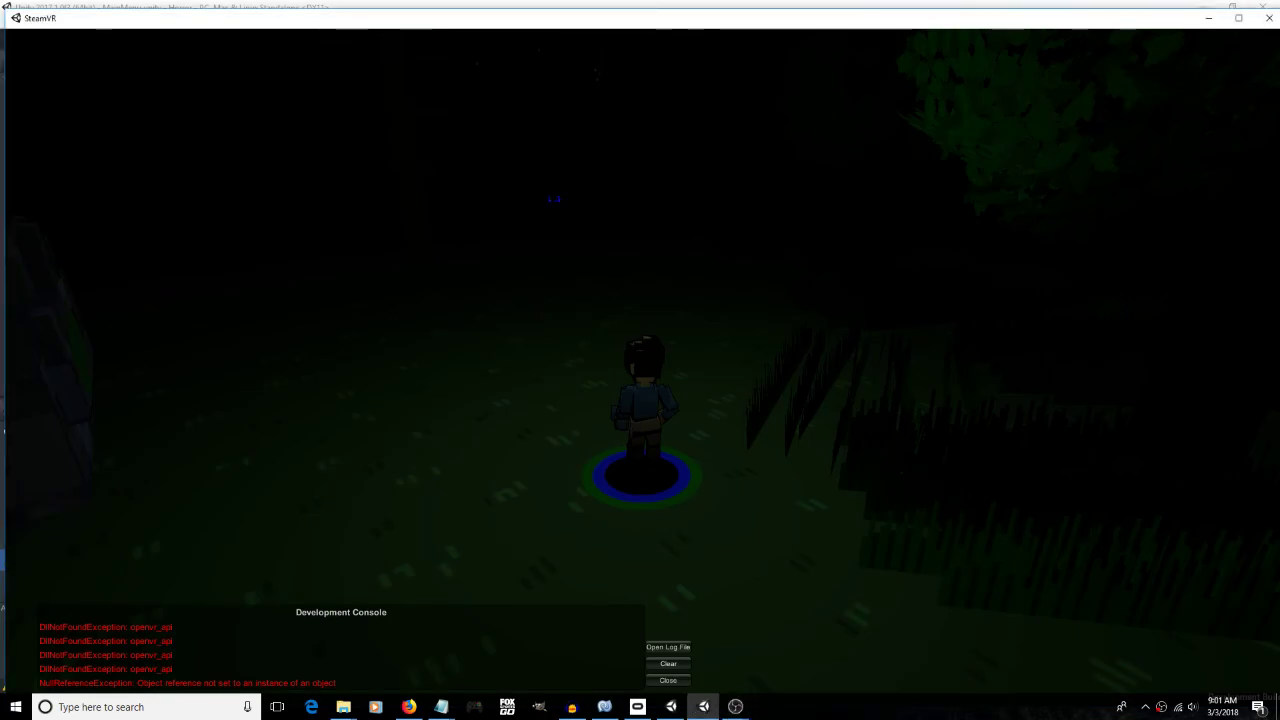
key("a")
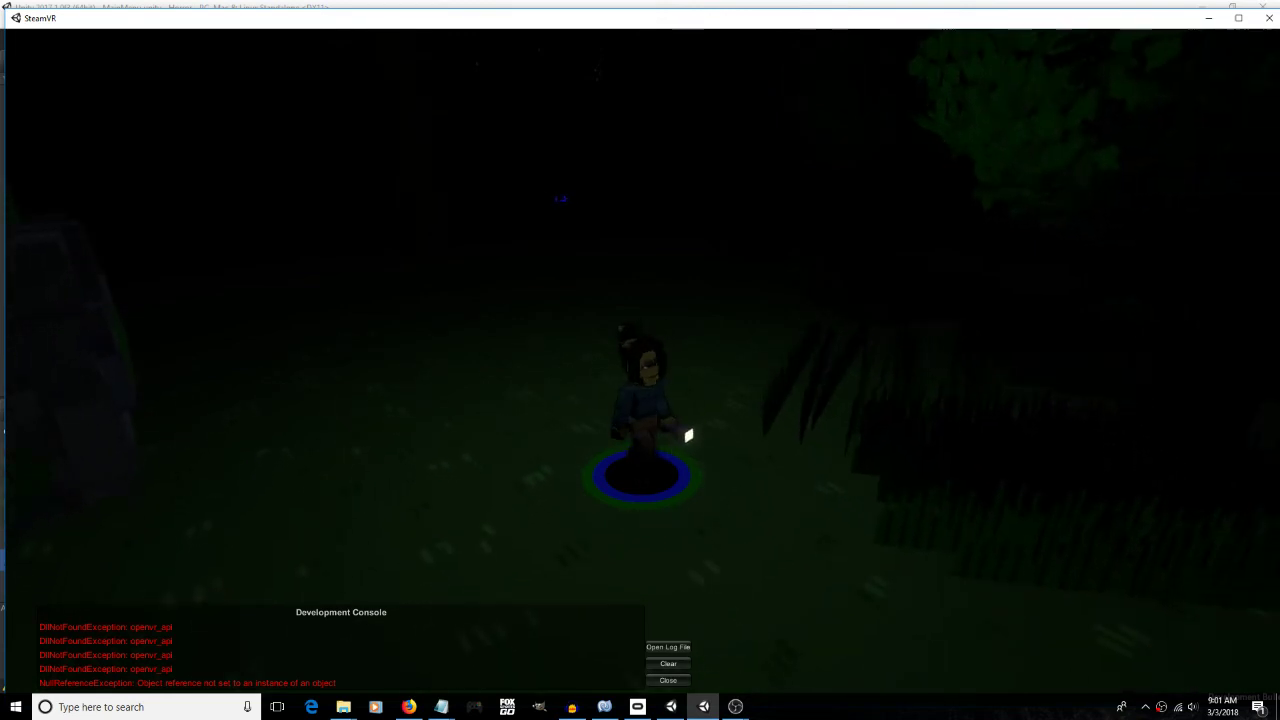
key("d")
key("w")
key("d")
key("s")
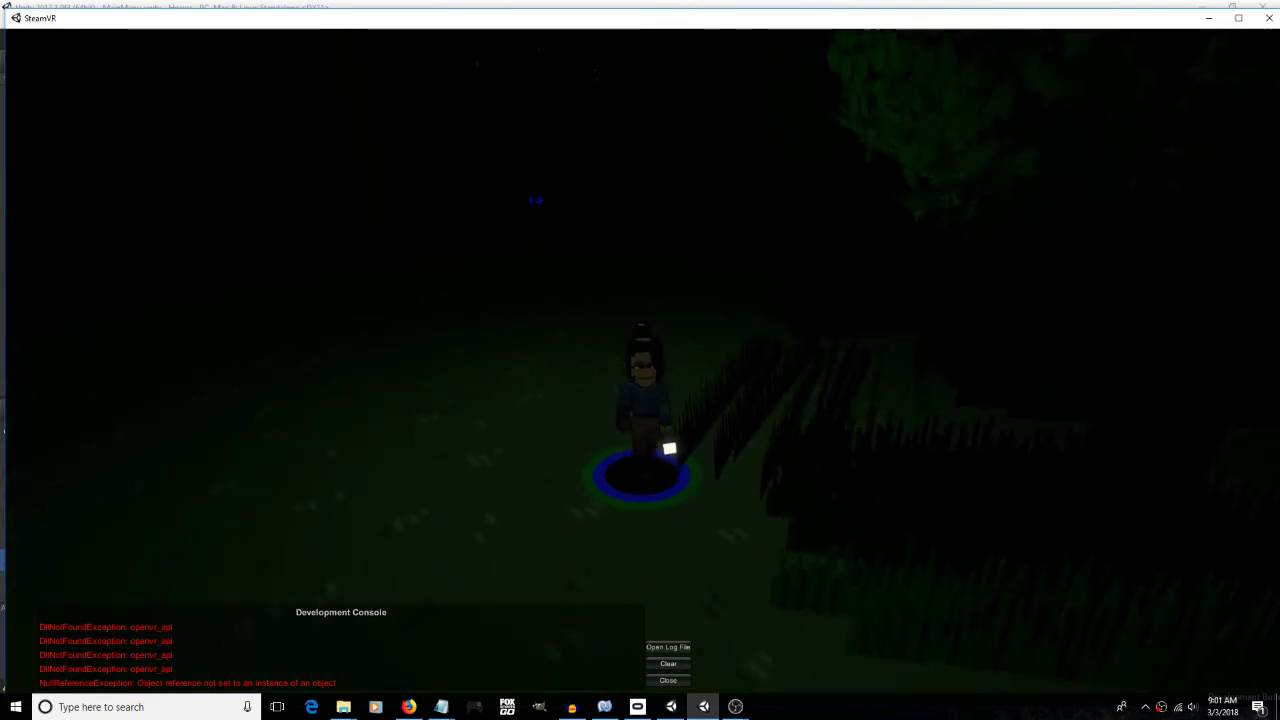
key("a")
key("w")
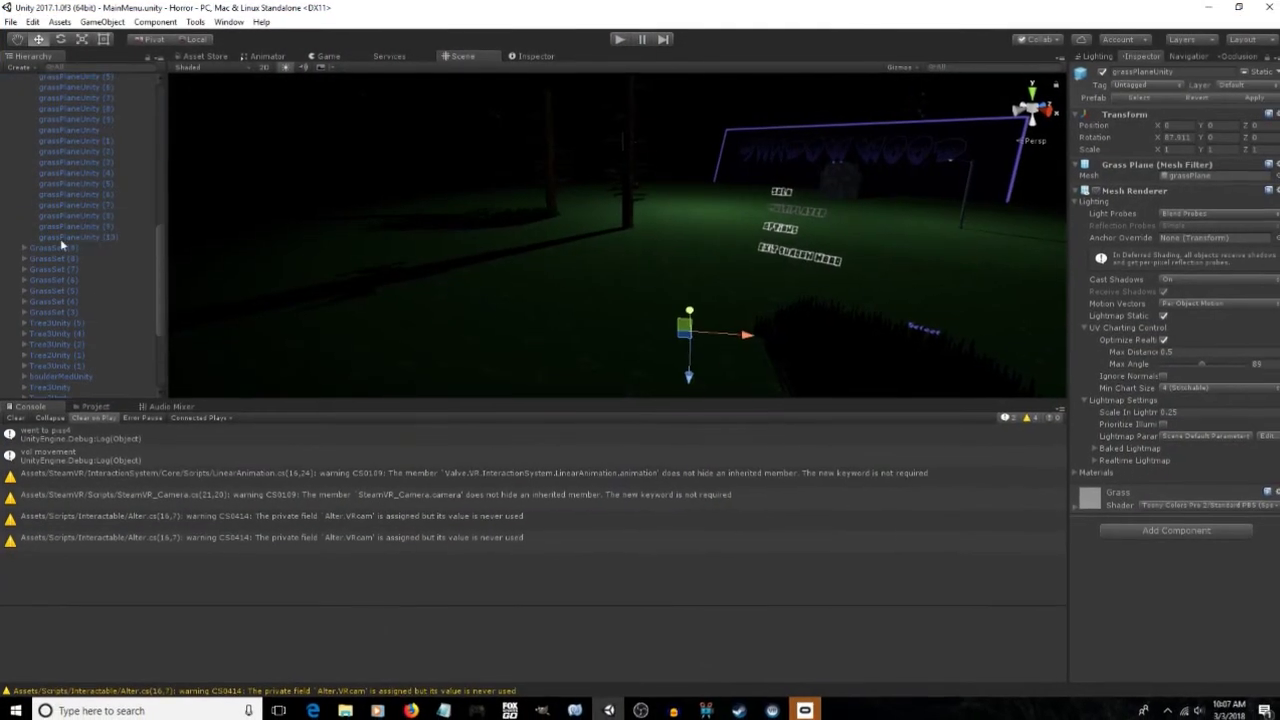
Enable the Mesh Renderer on the grassPlaneUnity objects down to grassPlaneUnity (10) and expand the next GrassSet in the hierarchy
left_click(61, 240, "shift")
left_click(1096, 191)
scroll(80, 140, "down", 3)
left_click(25, 128)
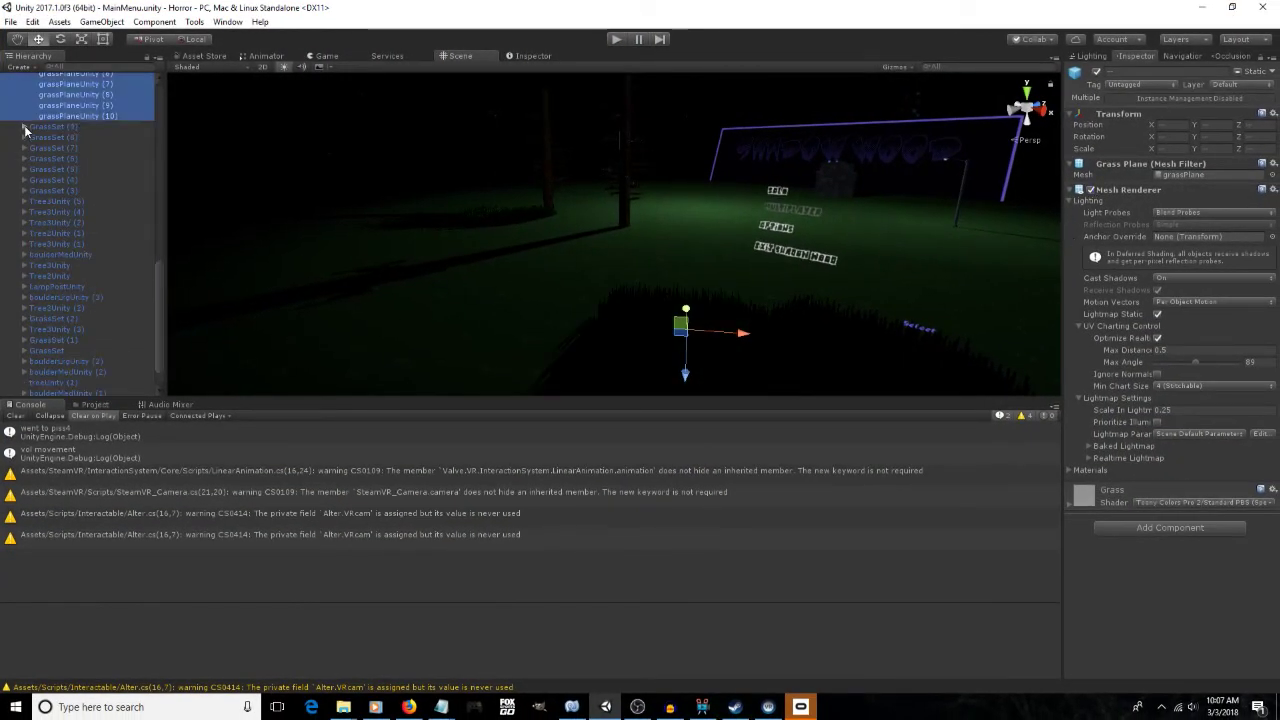
Enable the Mesh Renderer on all grassPlaneUnity objects in GrassSet (9) and collapse the set
left_click(68, 138)
left_click(101, 351, "shift")
left_click(25, 129)
Enable the Mesh Renderer on every grassPlaneUnity object in GrassSet (8) and collapse the set
left_click(25, 138)
left_click(64, 149)
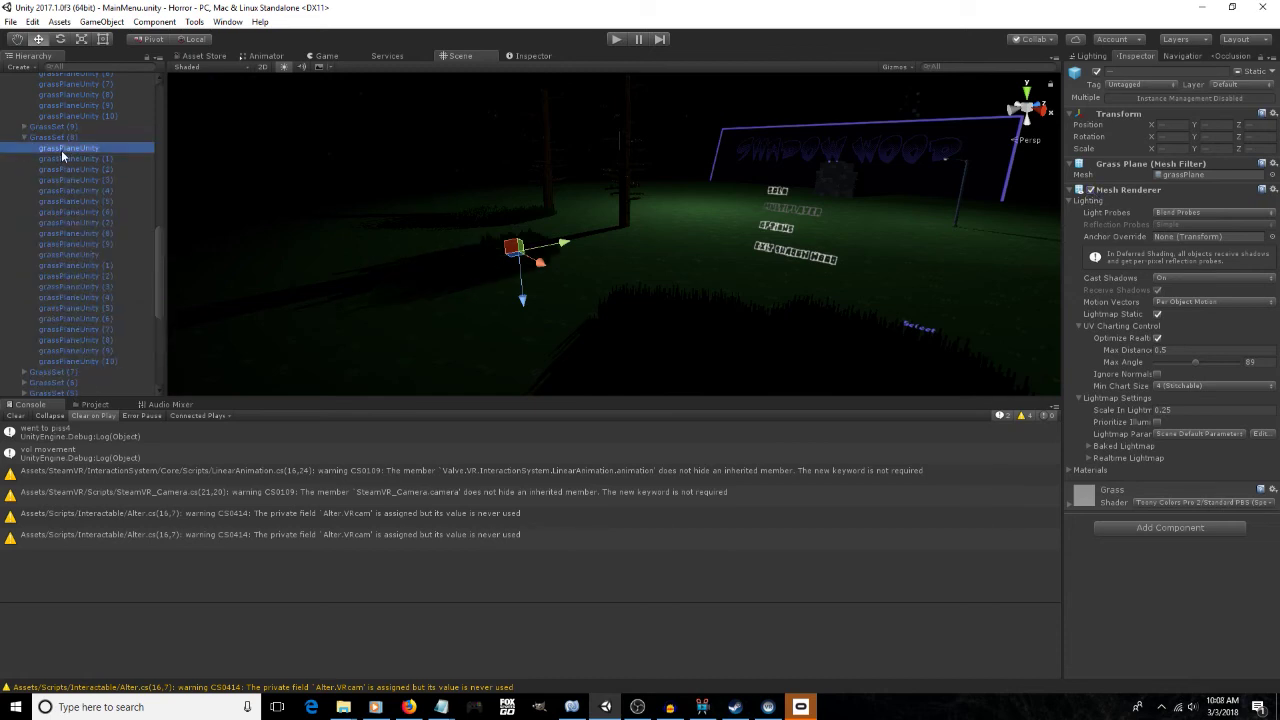
left_click(90, 361, "shift")
left_click(1091, 190)
left_click(24, 140)
Enable the Mesh Renderer on the grassPlaneUnity objects of GrassSet (7) and collapse the set
left_click(24, 149)
left_click(66, 159)
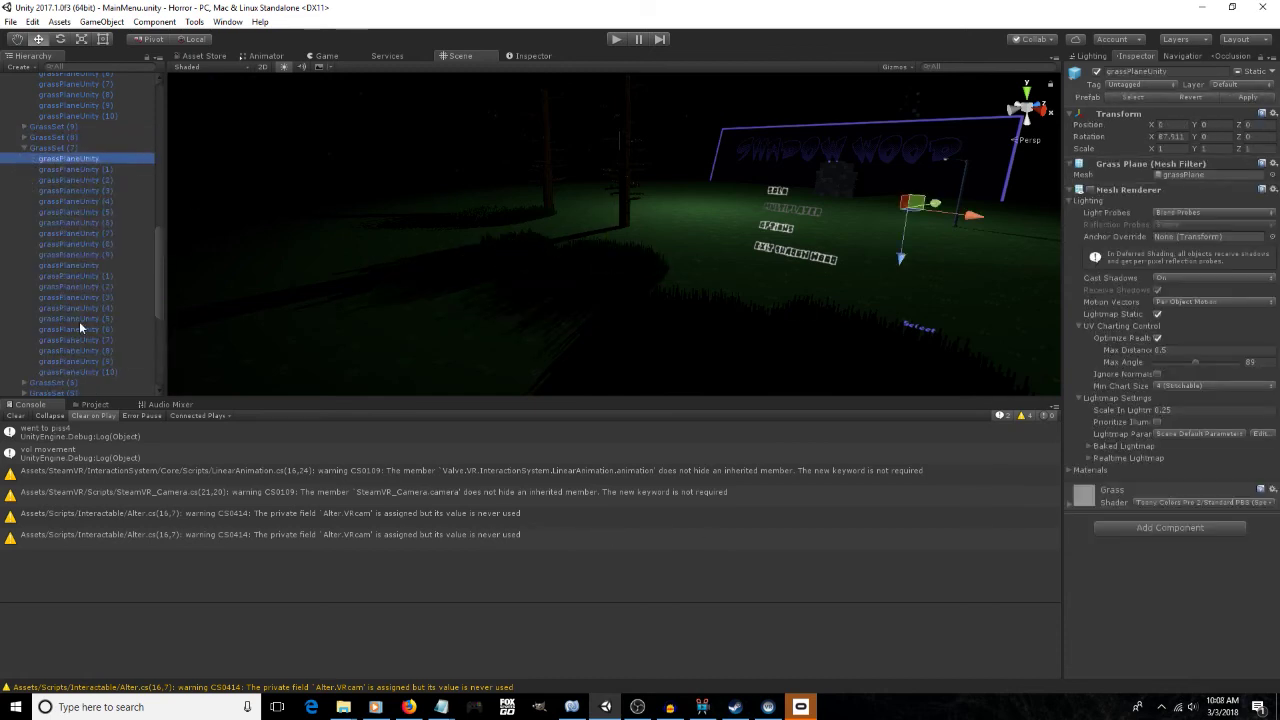
left_click(88, 372, "shift")
left_click(1091, 190)
left_click(25, 149)
Enable the Mesh Renderer on the grassPlaneUnity objects in the set directly below GrassSet (7) and collapse it
left_click(25, 159)
left_click(62, 181)
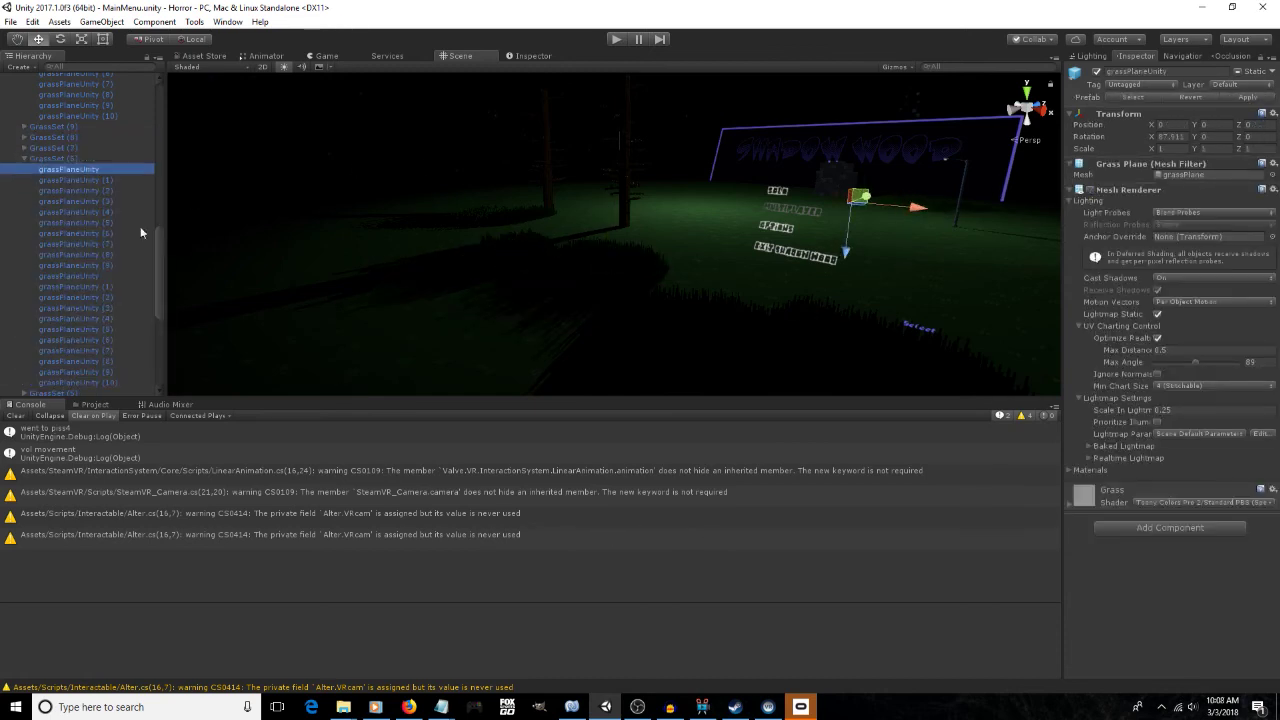
left_click(80, 382, "shift")
left_click(24, 158)
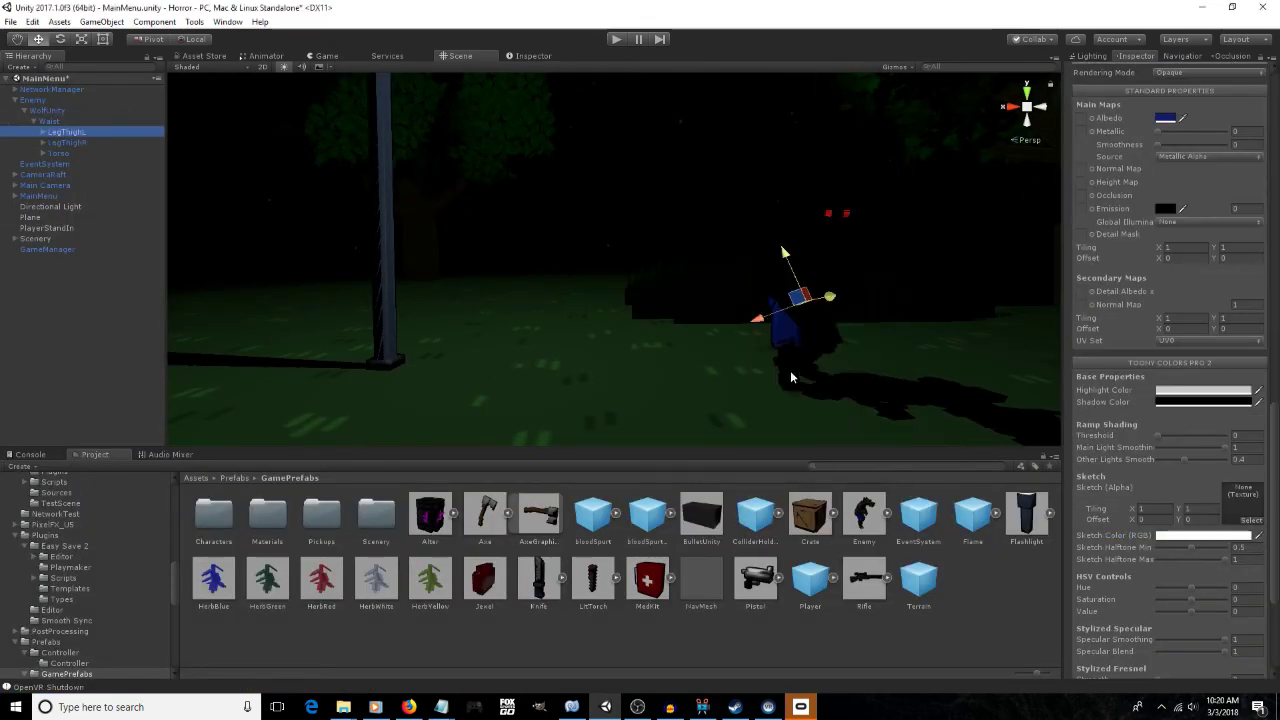
Set the Sketch Color of the first material on the wolf's LegCalfL to white
left_click(43, 132)
left_click(73, 143)
scroll(1166, 357, "down", 3)
left_click(1203, 437)
left_click(774, 239)
left_click(899, 181)
Set the Sketch Color of LegCalfL's Fur2 material to white
scroll(1103, 608, "down", 4)
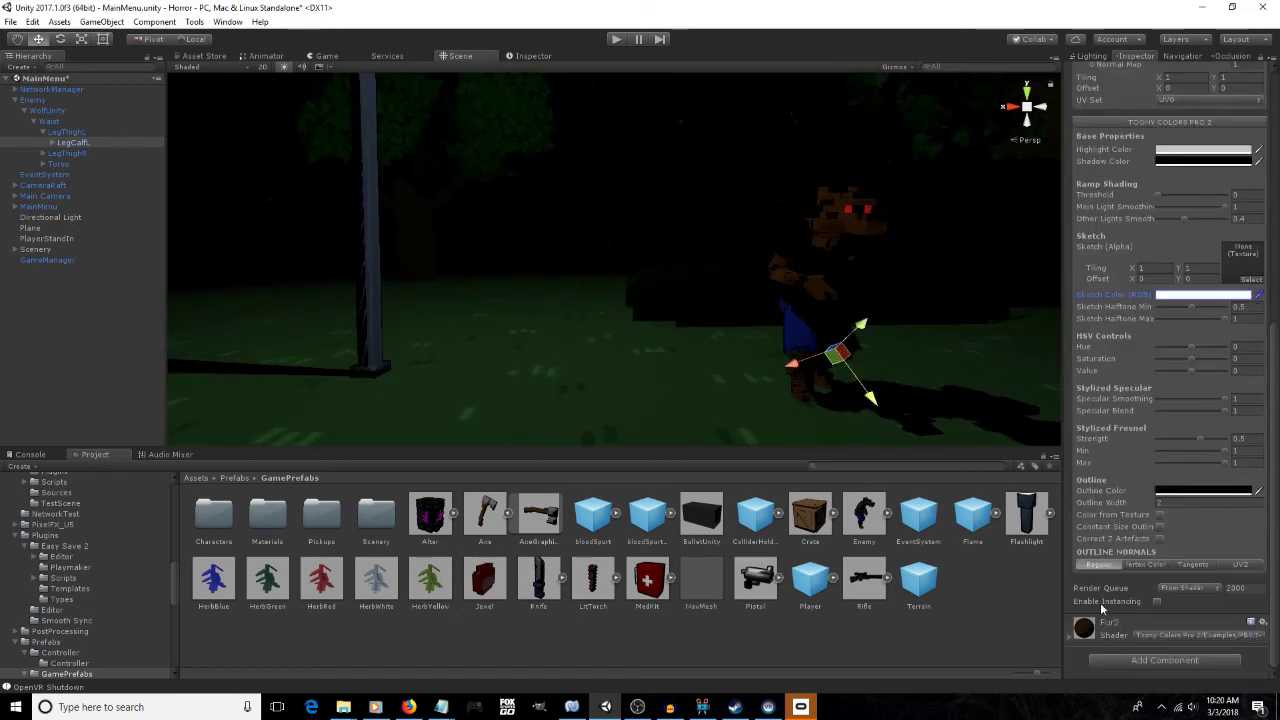
left_click(1203, 455)
left_click(774, 239)
left_click(899, 181)
mouse_move(910, 256)
right_mouse_down()
mouse_move(802, 212)
mouse_move(700, 200)
right_mouse_up()
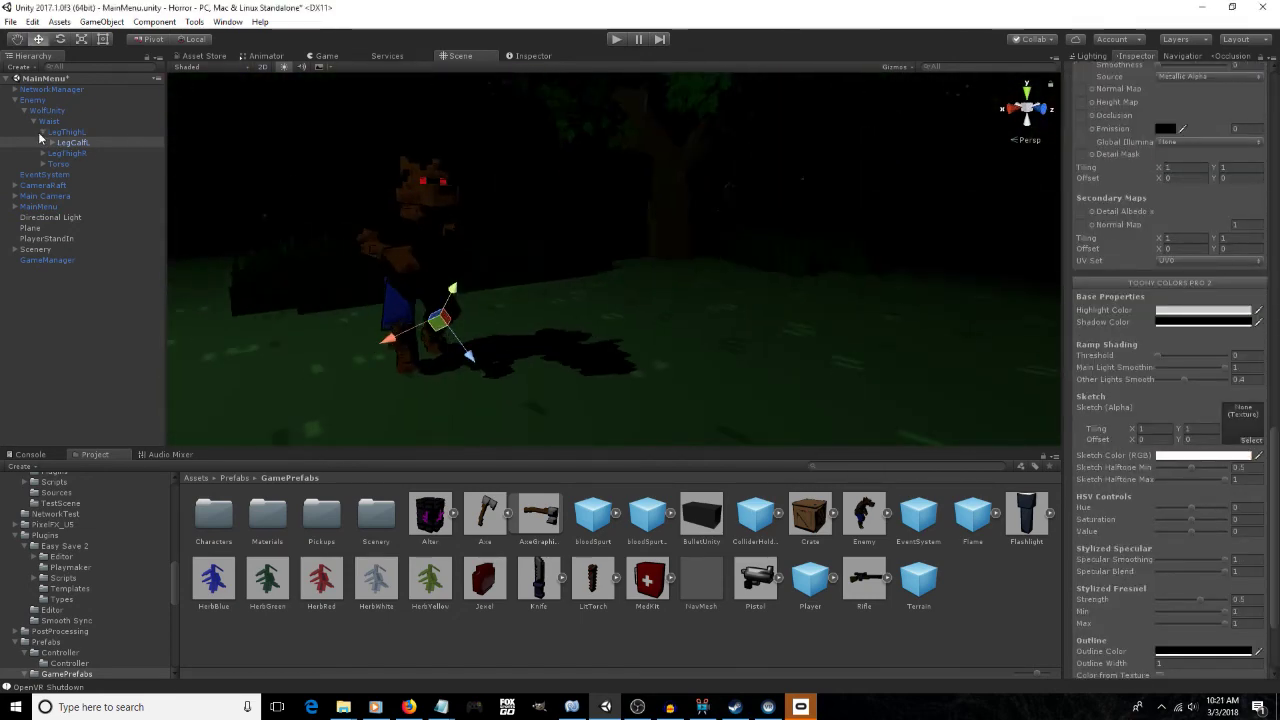
Set the Sketch Color of the wolf Torso material above shirtShade to white
left_click(52, 143)
left_click(43, 174)
left_click(58, 174)
scroll(1145, 261, "down", 8)
scroll(1145, 261, "up", 12)
left_click(1070, 234)
left_click(1069, 409)
scroll(1160, 330, "down", 9)
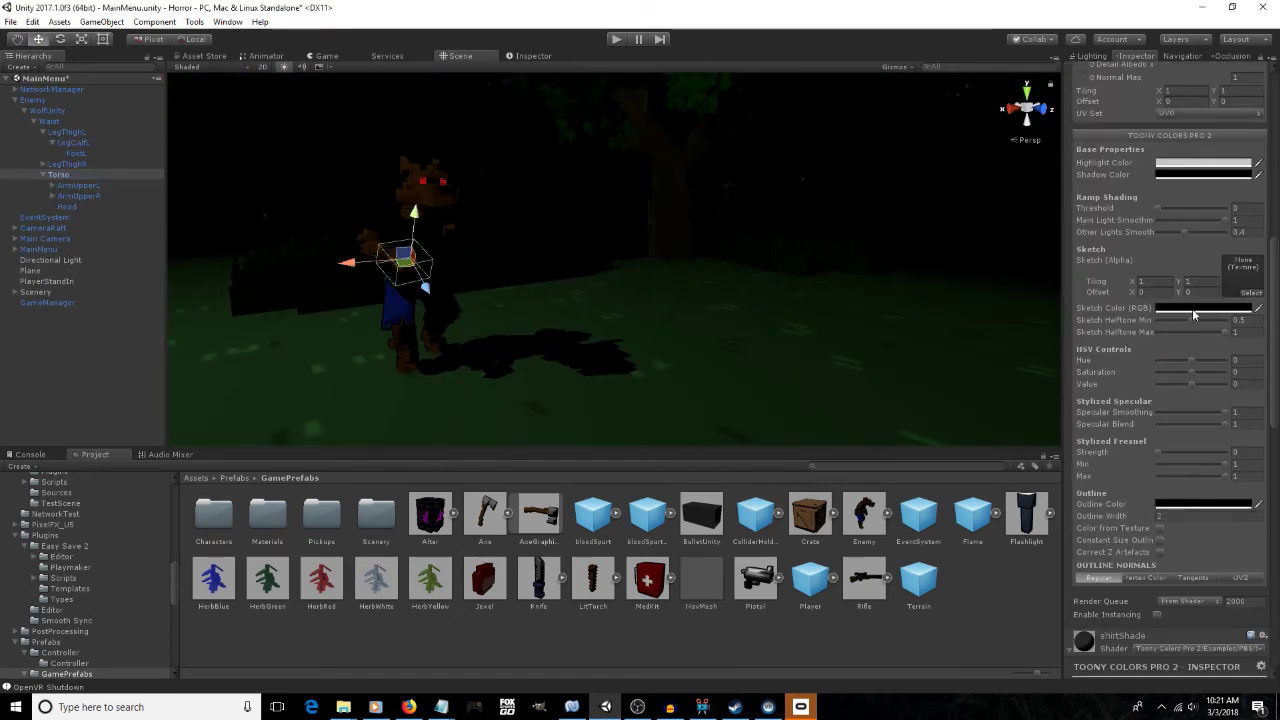
left_click(1196, 307)
left_click(774, 239)
left_click(899, 181)
Set the Sketch Color of another Torso material further down to white
scroll(1155, 346, "down", 9)
scroll(1155, 346, "down", 5)
left_click(1196, 428)
left_click(774, 239)
left_click(899, 181)
Expand ArmUpperL, rotate the whole Enemy object in the scene, and select the wolf's Head
left_click(52, 185)
left_click(33, 100)
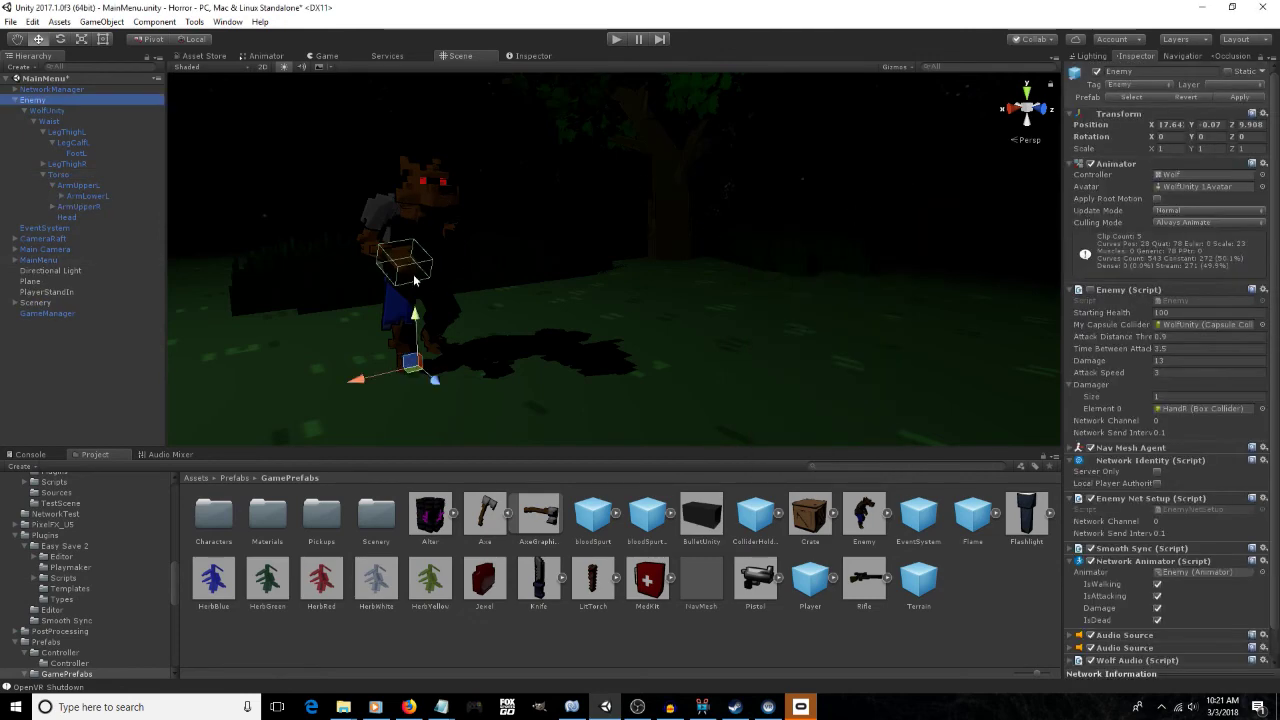
key("e")
left_click_drag(427, 386, 271, 356)
left_click(57, 217)
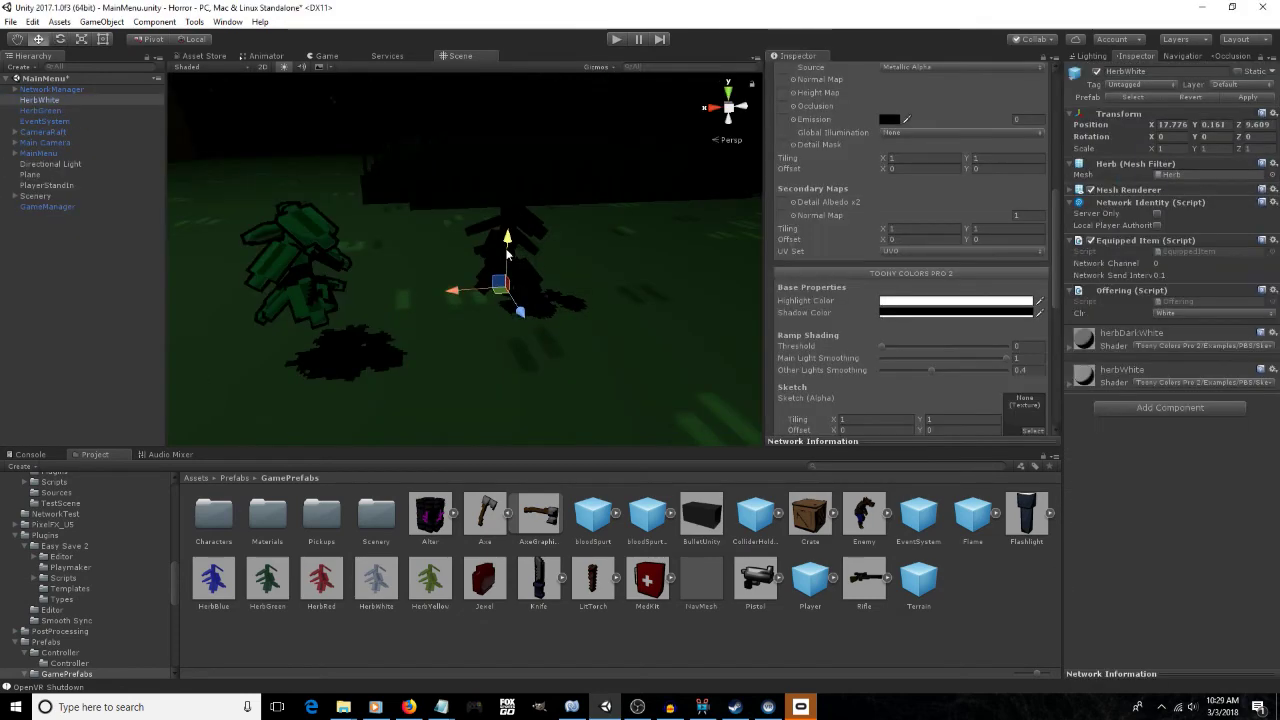
Set the Sketch Color of the dark herb material on HerbWhite to white
left_click(1070, 347)
scroll(1151, 328, "down", 12)
left_click(1196, 284)
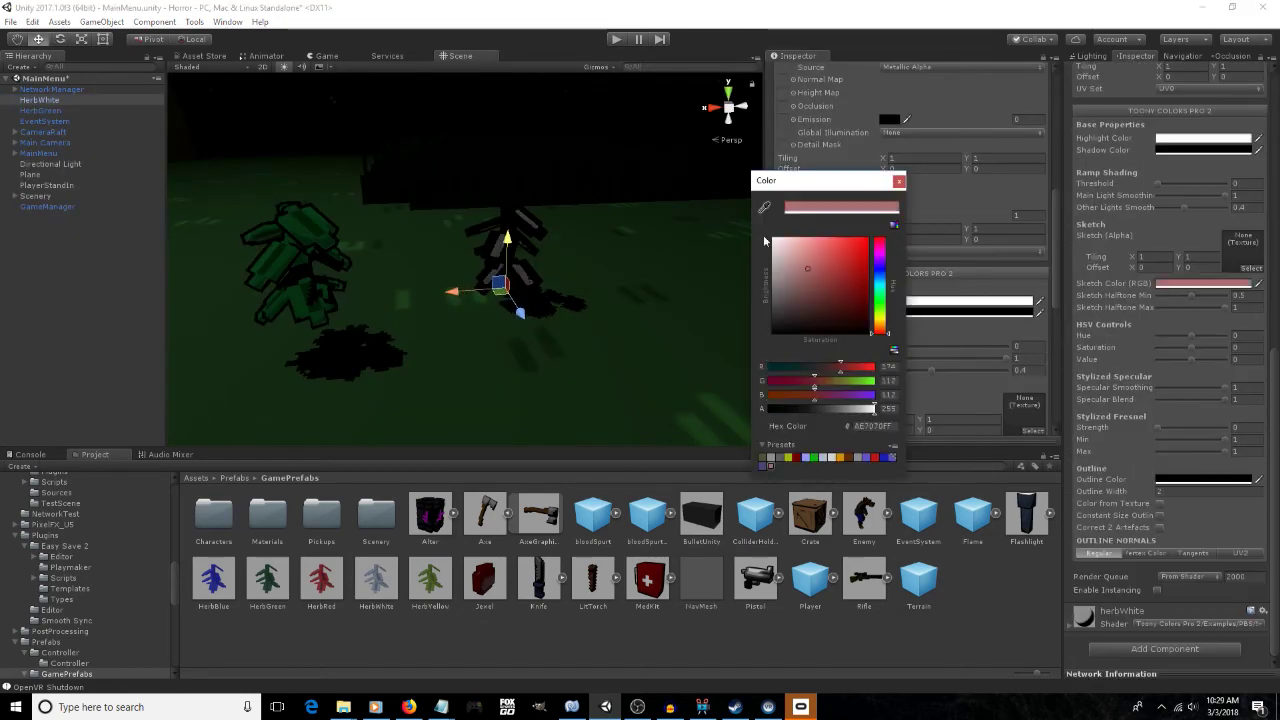
left_click(768, 239)
left_click(899, 181)
Set the black Sketch Color of HerbWhite's other material to light grey
scroll(1210, 208, "up", 5)
left_click(1220, 445)
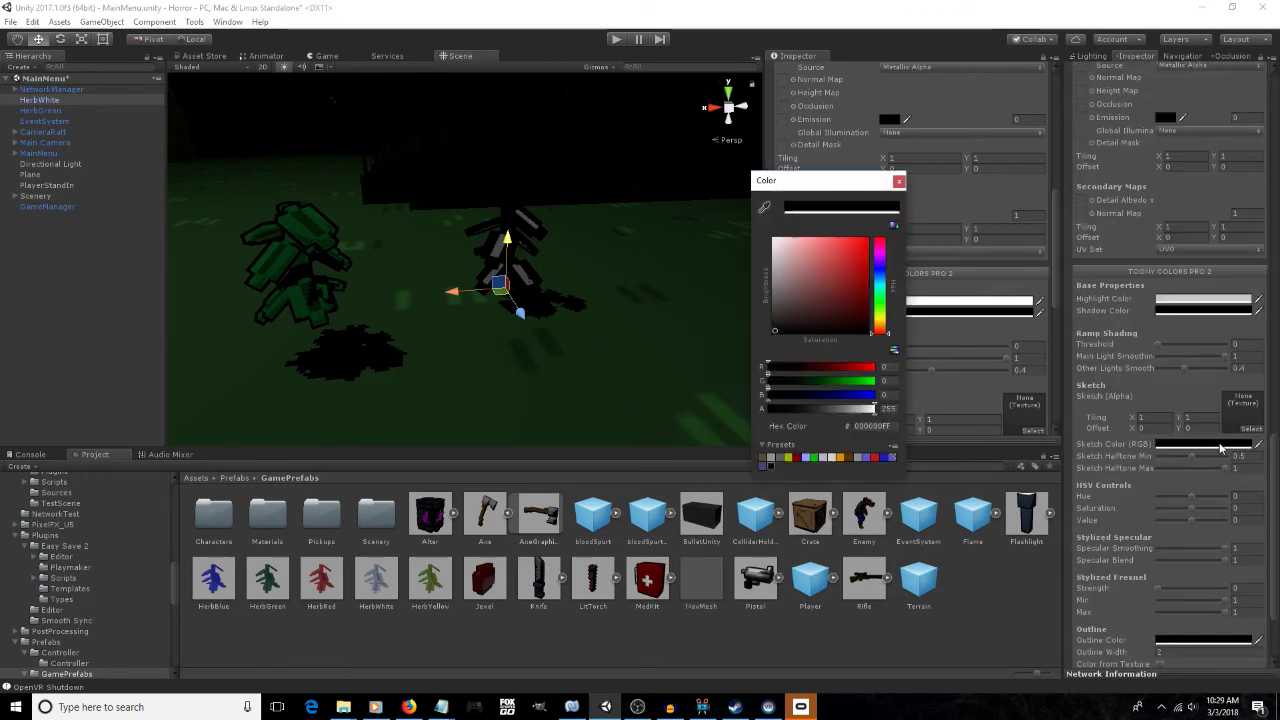
left_click(775, 259)
left_click(899, 182)
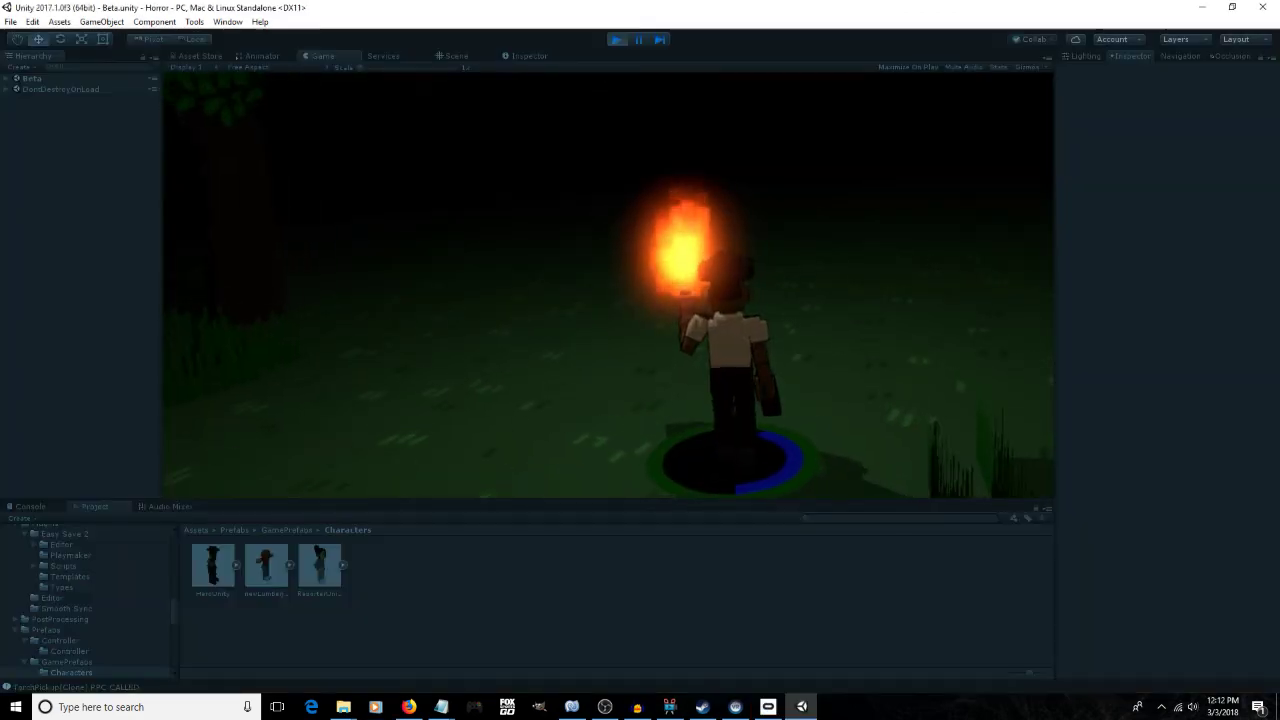
Walk the torch-carrying character through the dark woods of the running Beta scene to check the shading and lighting
key("w")
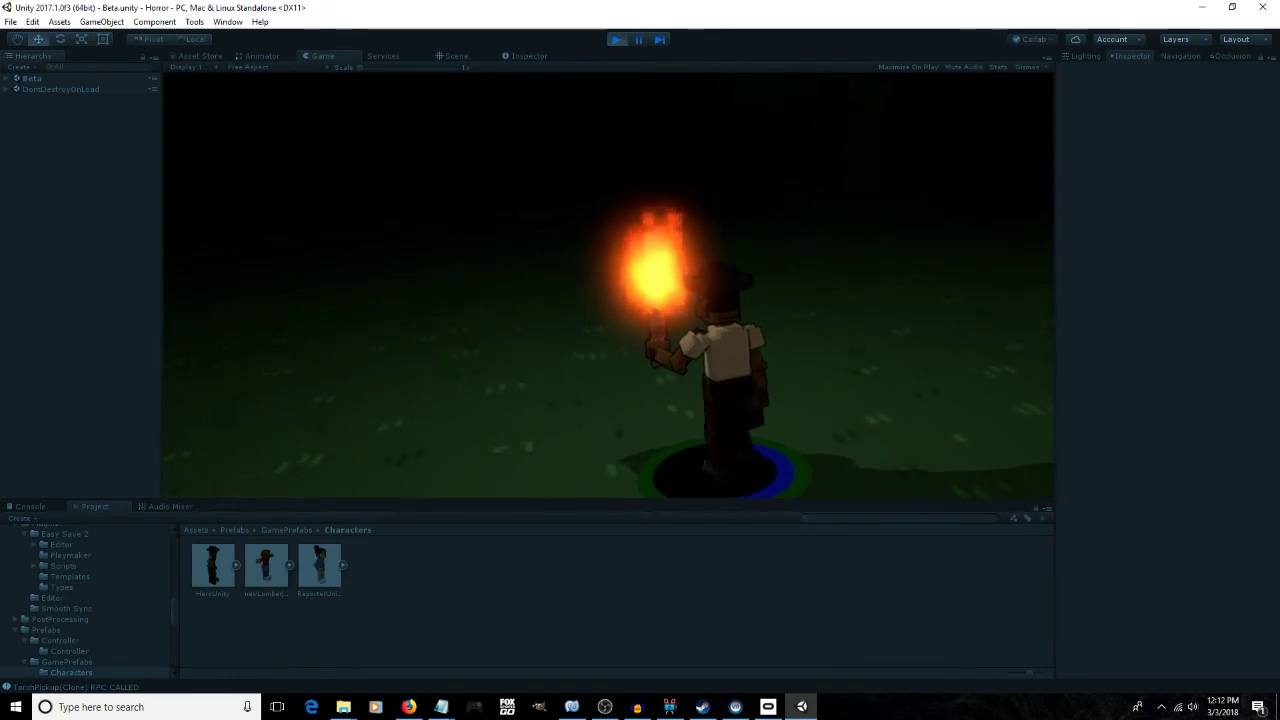
key("d")
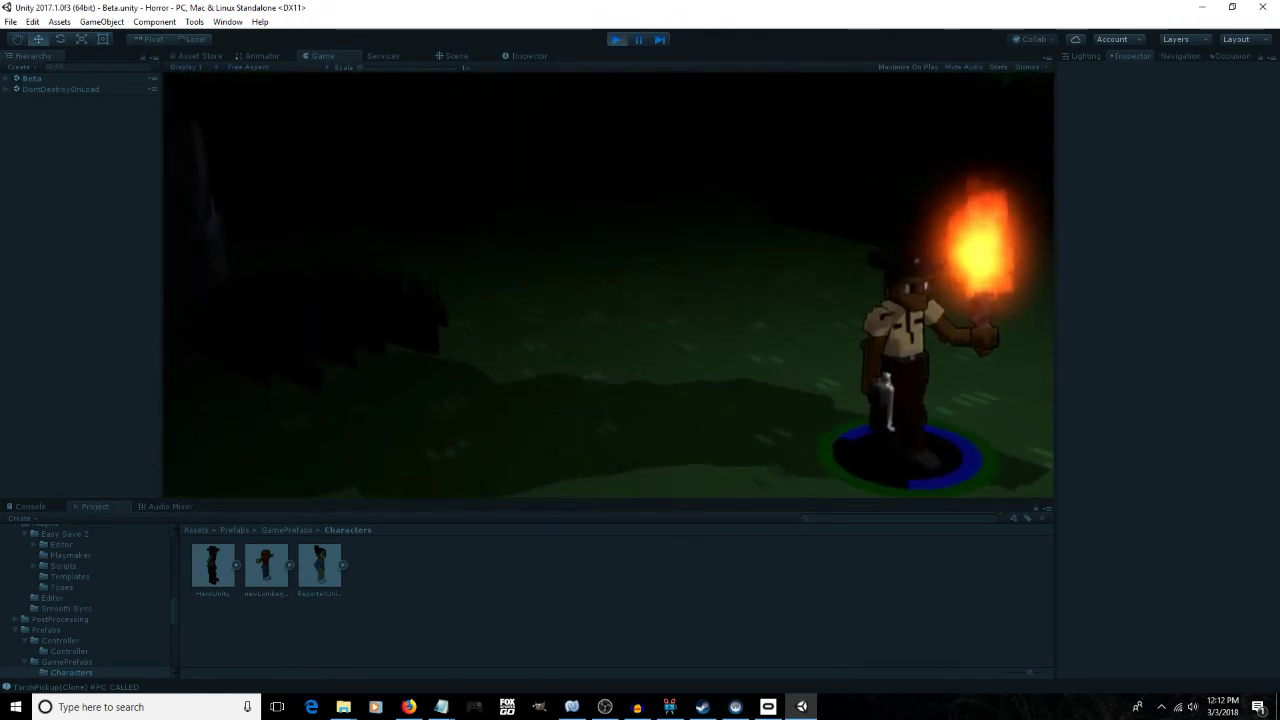
key("w")
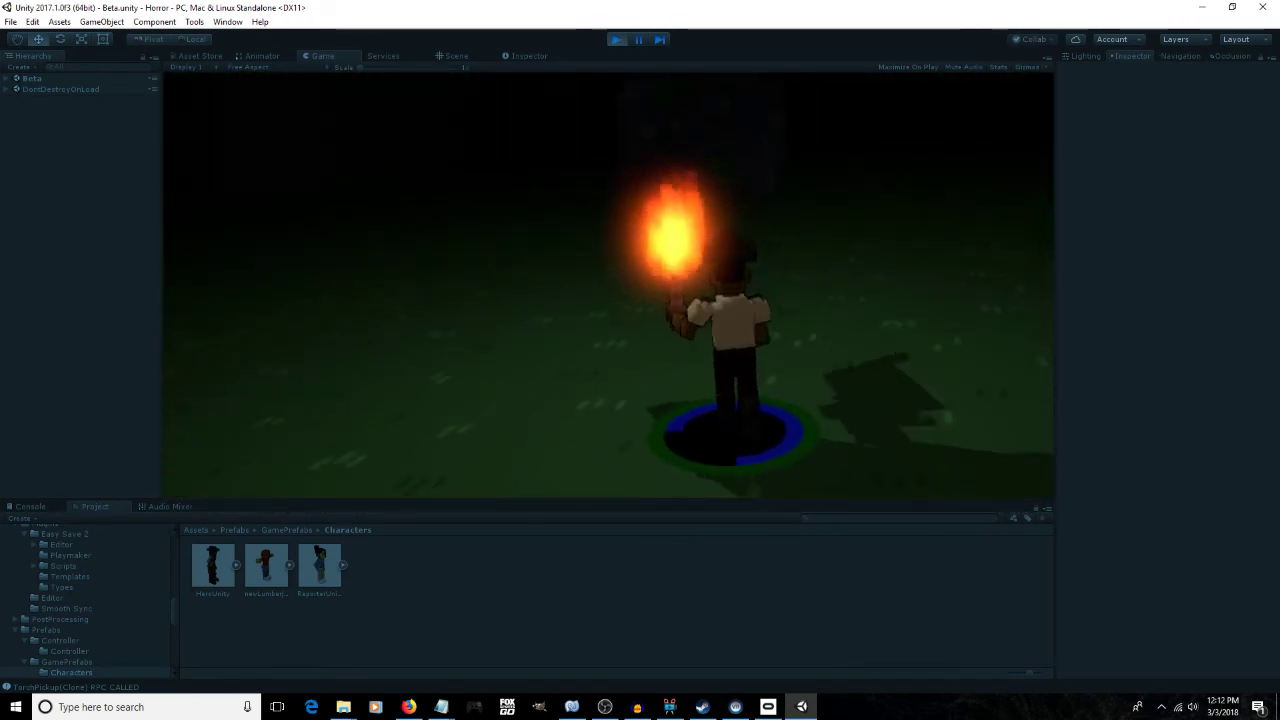
key("w")
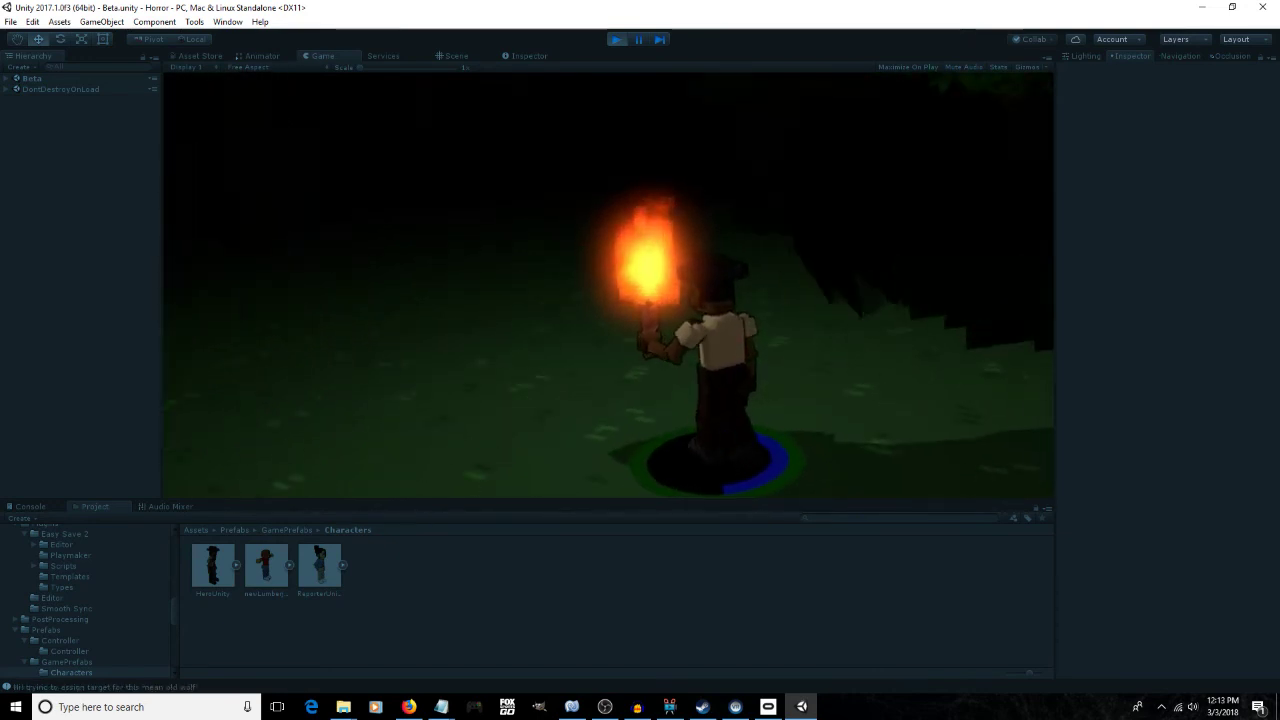
key("w")
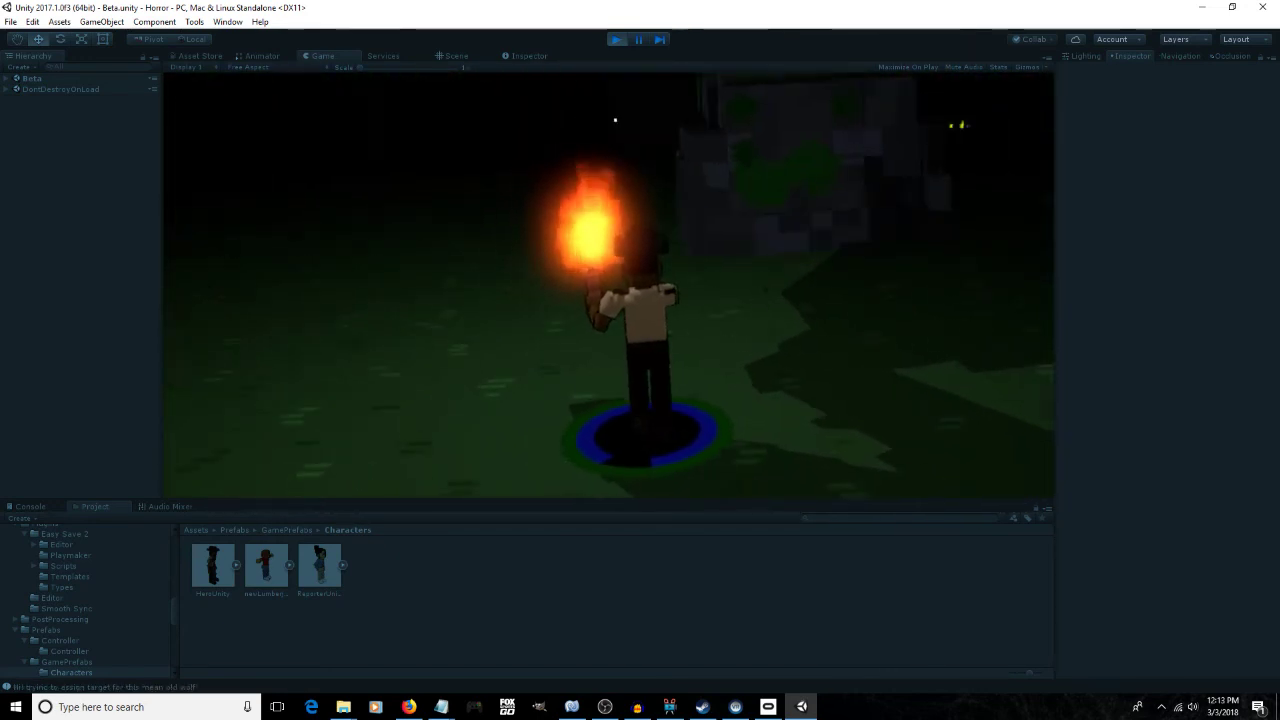
key("d")
key("d")
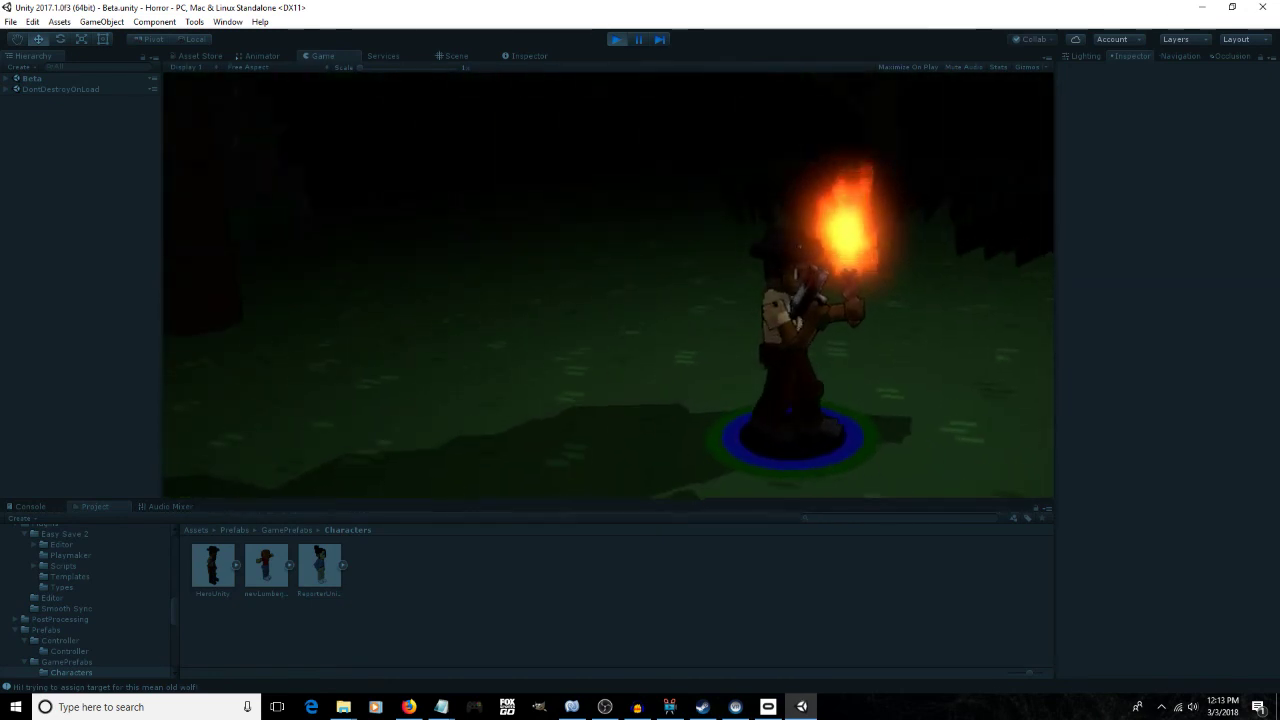
key("s")
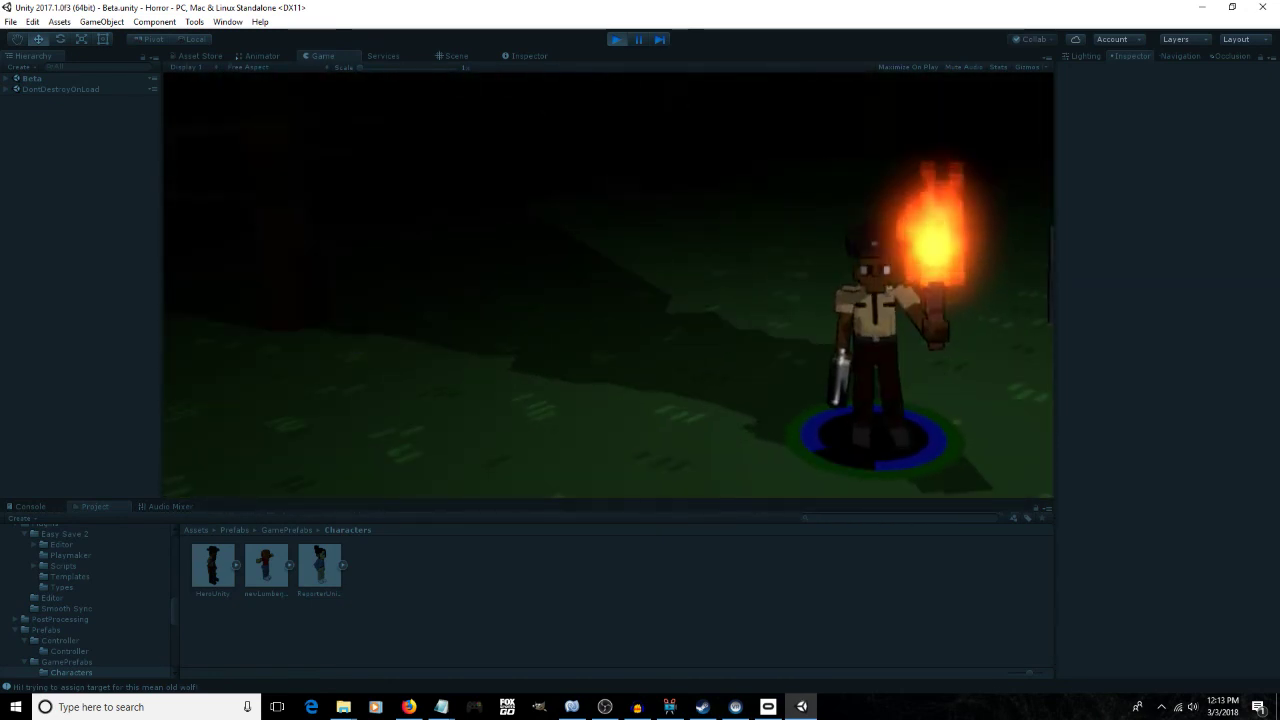
key("d")
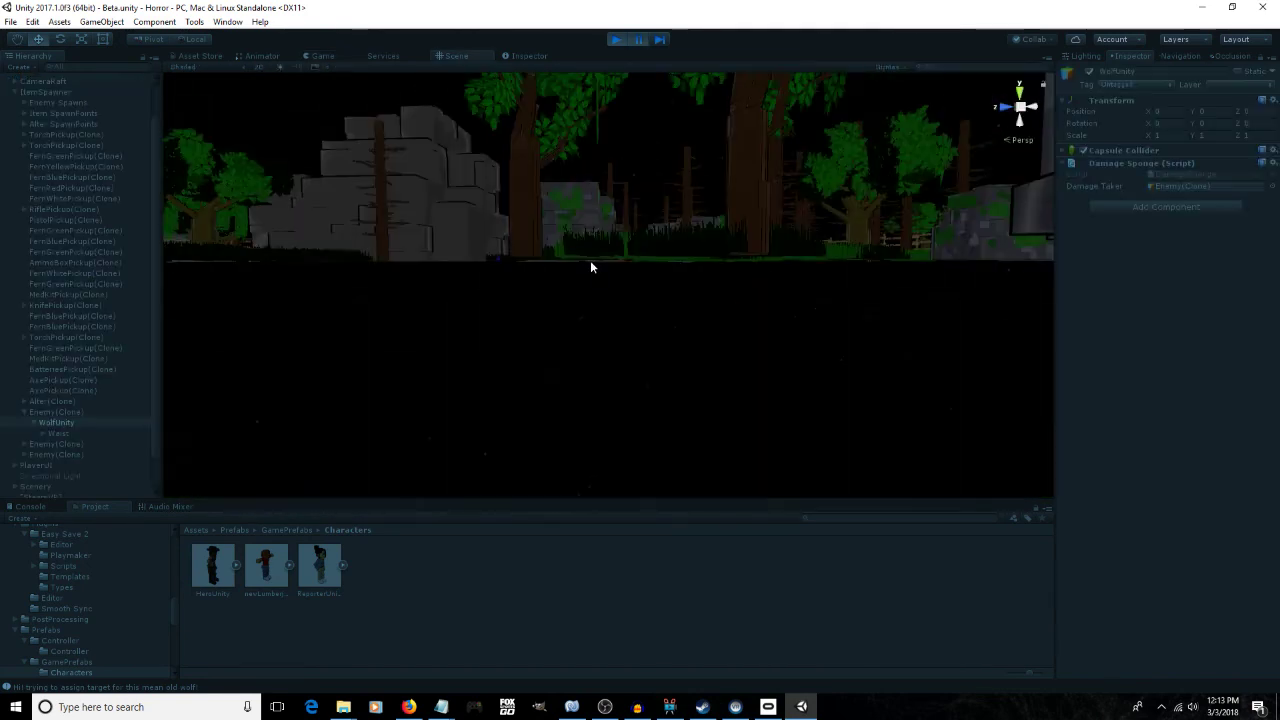
Frame the WolfUnity object of the spawned enemy in the Scene view and inspect it from different angles
key("f")
left_click_drag(586, 263, 562, 361, "alt")
mouse_move(647, 337)
left_mouse_down("alt")
mouse_move(651, 366)
mouse_move(657, 337)
left_mouse_up("alt")
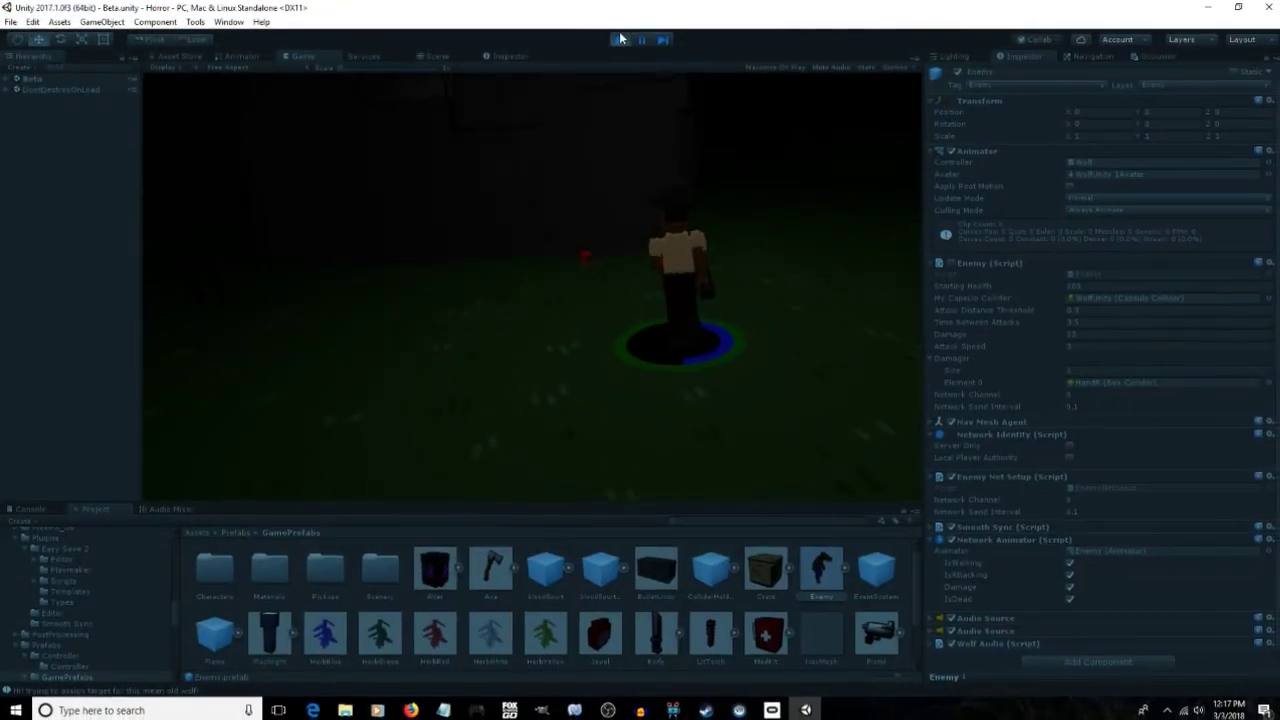
Walk the character away from the dark wall in the running game and open and close the inventory
key("w")
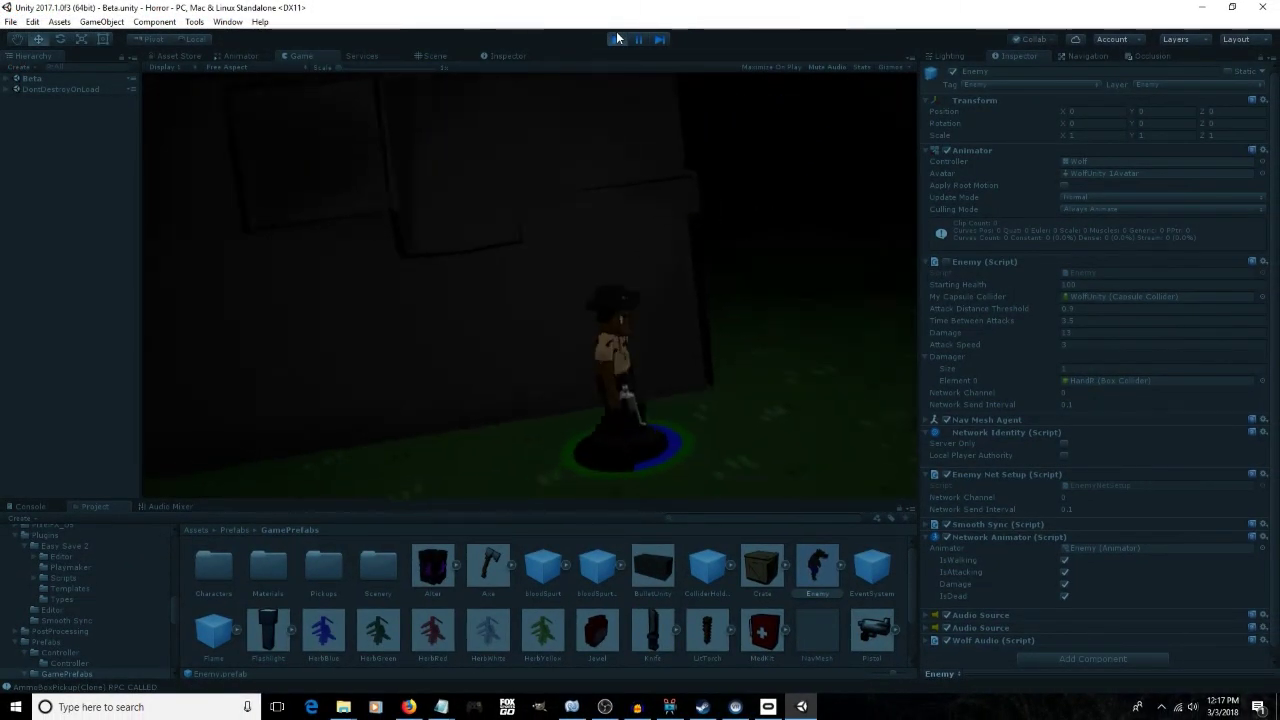
key("d")
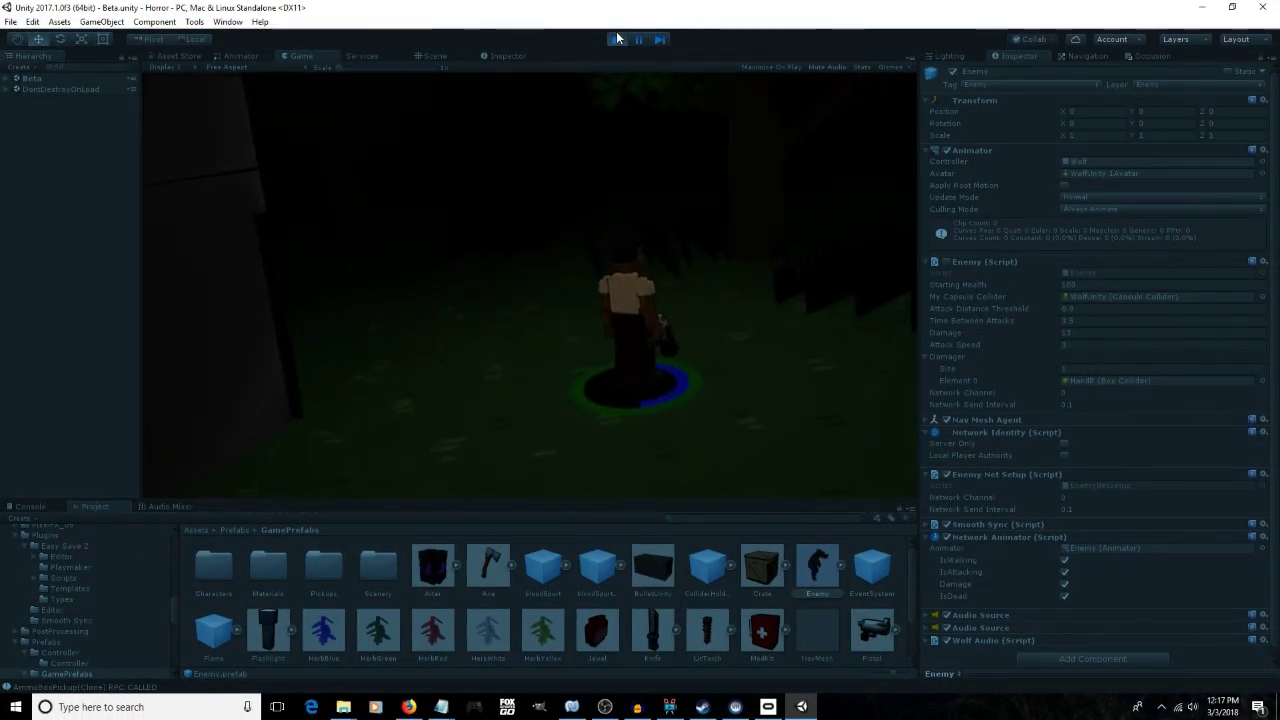
key("i")
key("i")
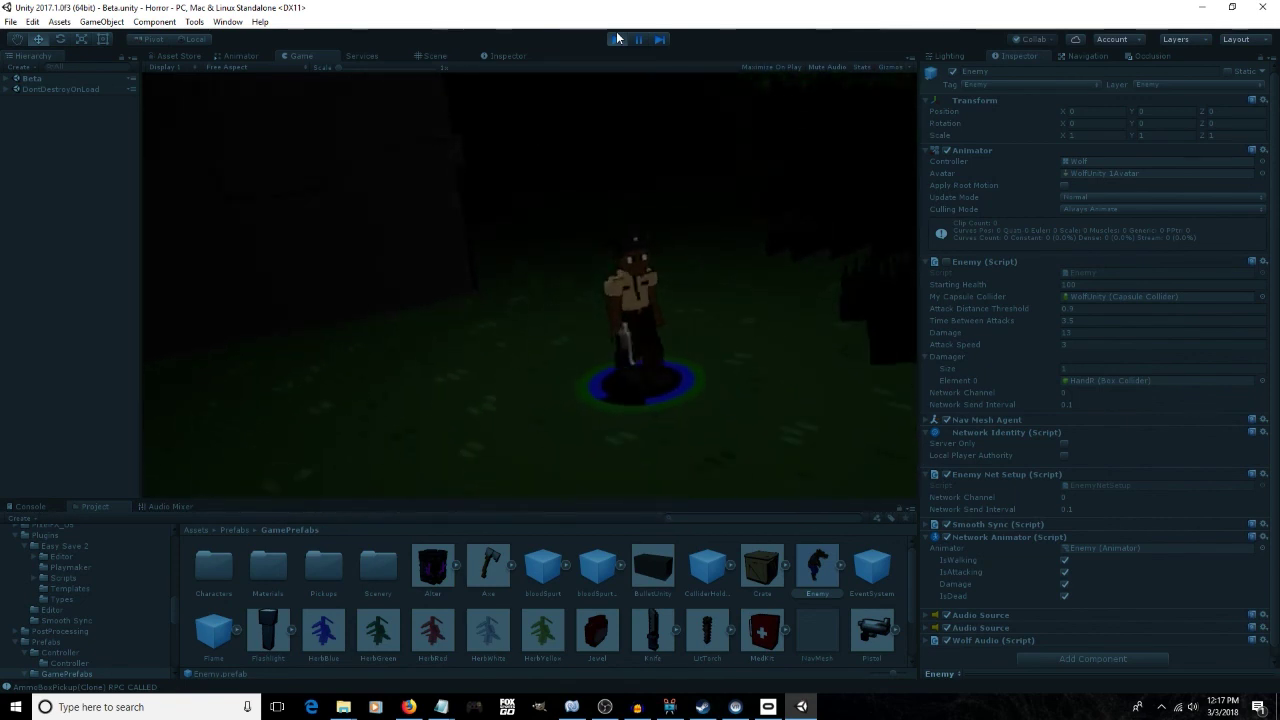
Open and close the in-game options menu, and show and hide the inventory again
key("Escape")
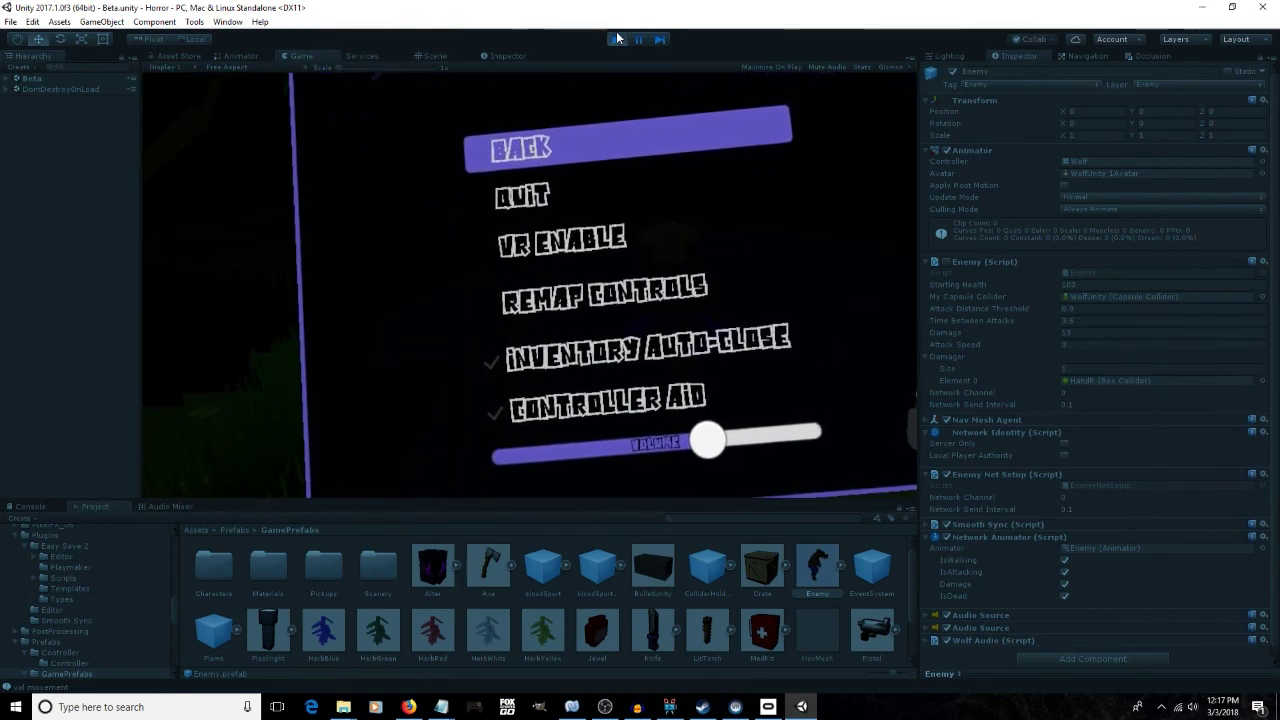
key("Escape")
key("i")
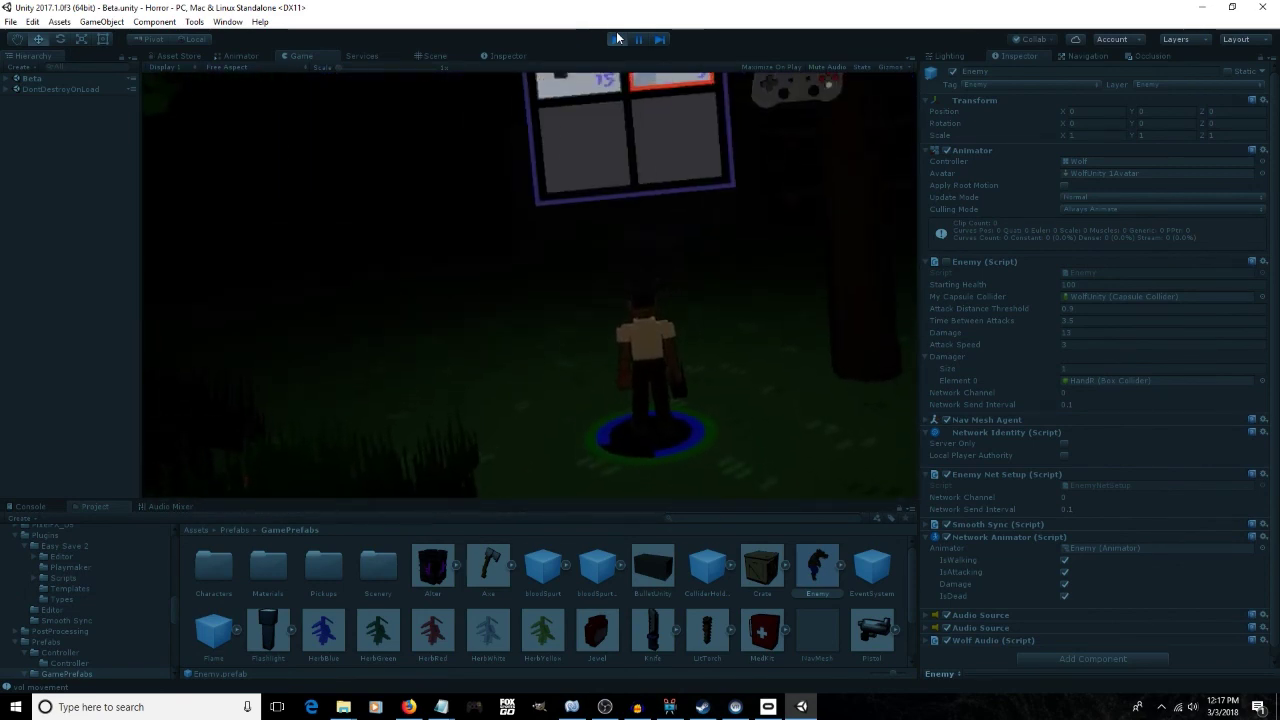
key("i")
Reopen the in-game options menu and move the highlight down from Back to VR Enable
key("Escape")
key("Down")
key("Down")
key("Down")
key("Down")
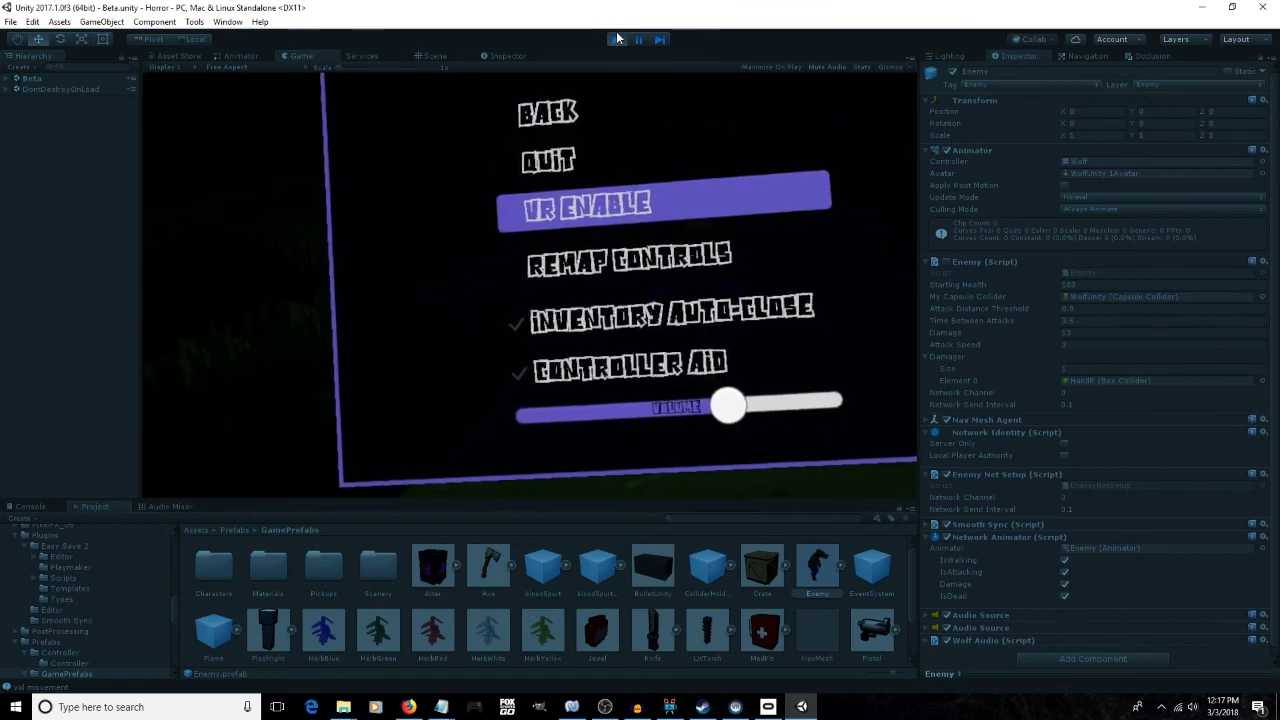